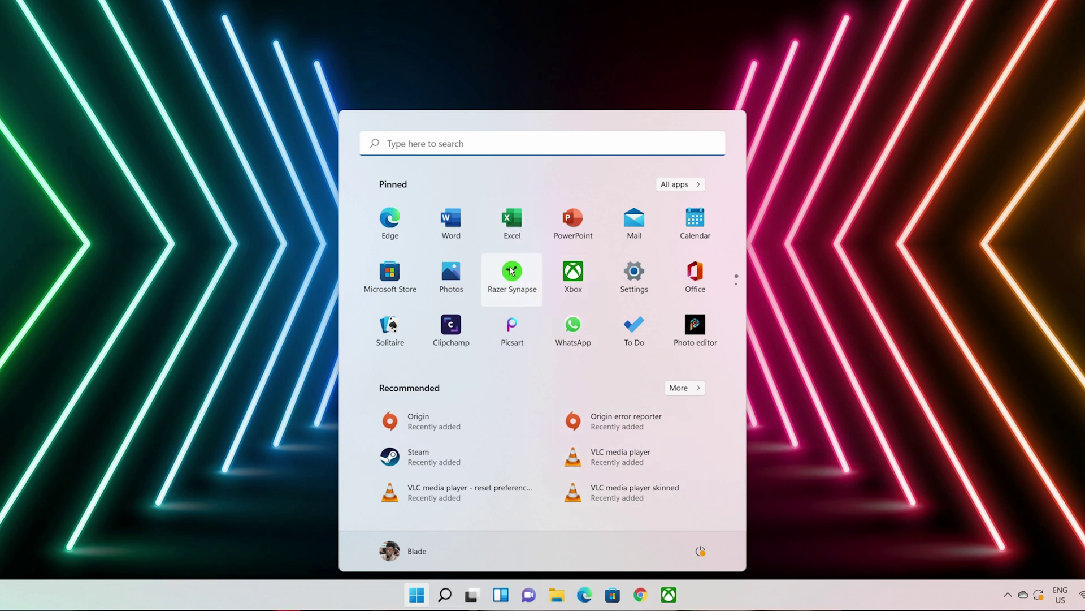
Step: Open the options for the pinned Razer Synapse app in the Start menu
{"action": "right_click", "coordinate": [512, 270]}
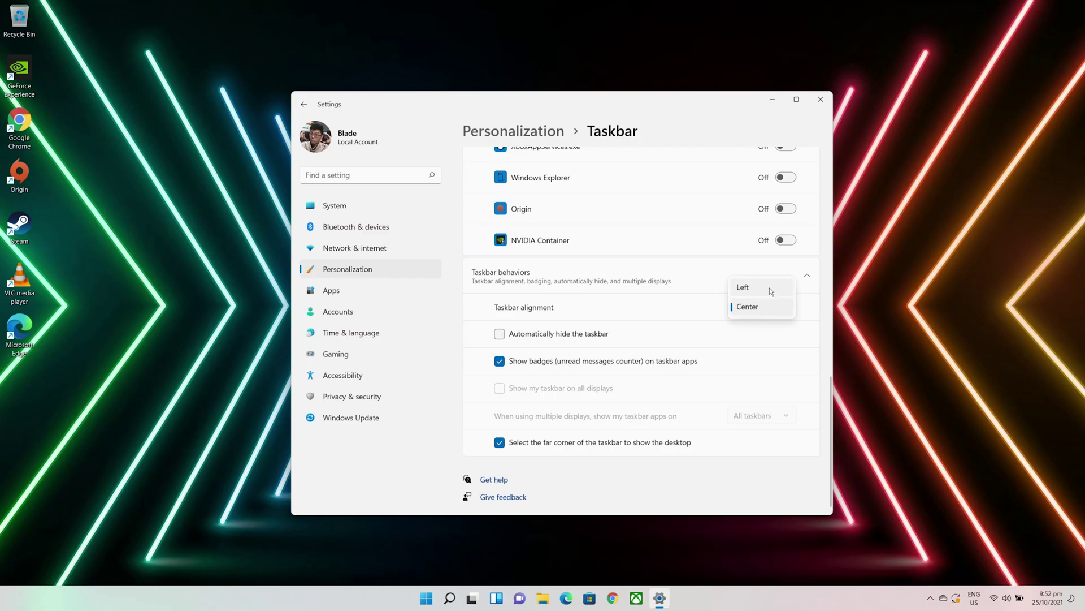
Step: Set the taskbar alignment to Left and close the Settings window
{"action": "left_click", "coordinate": [771, 291]}
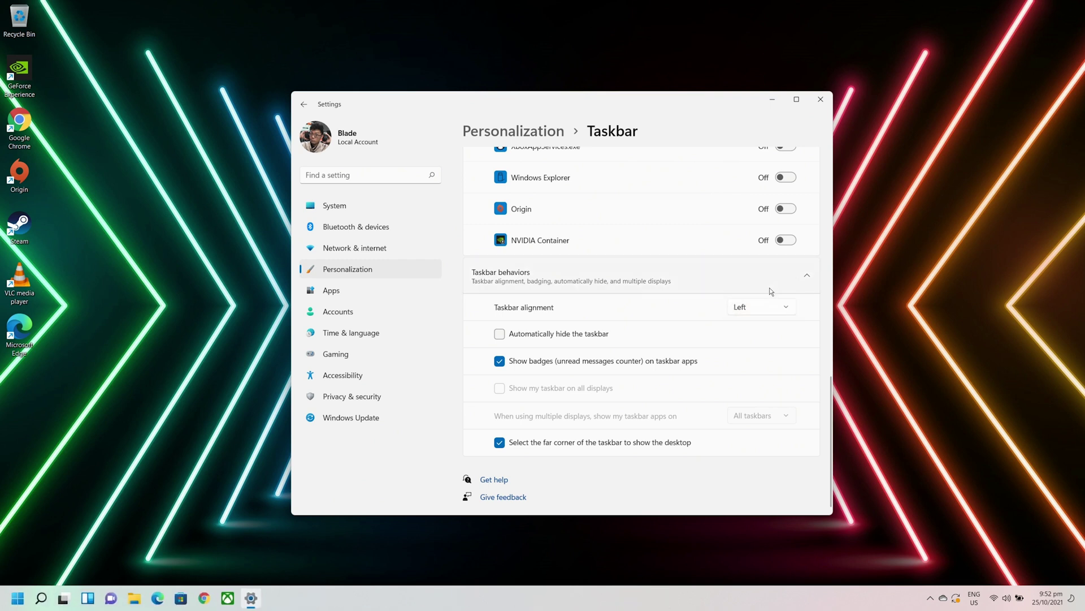
{"action": "key", "text": "alt+F4"}
{"action": "key", "text": "super"}
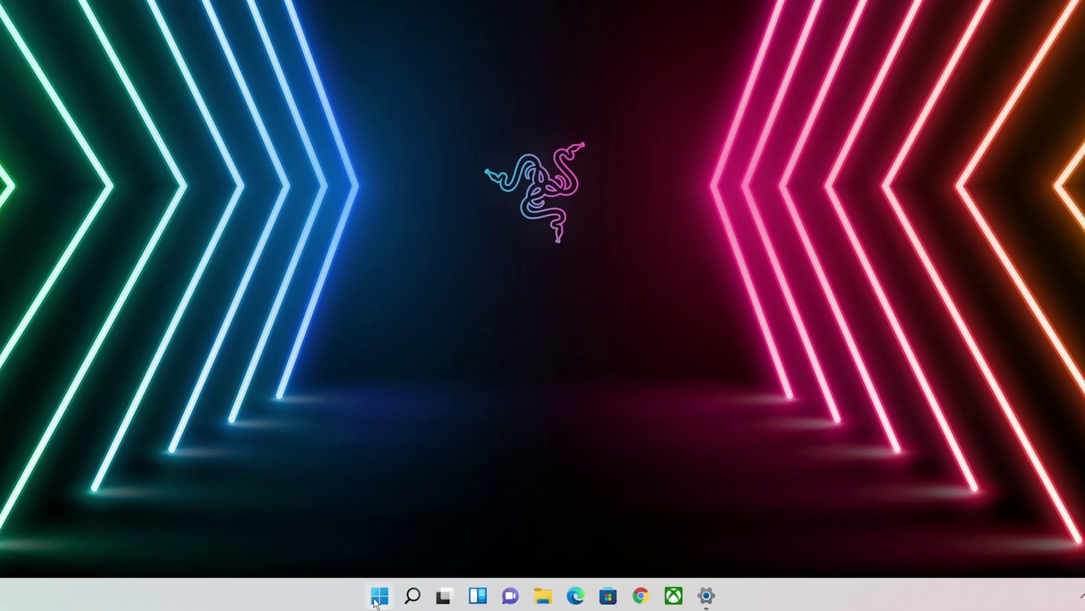
Step: Look through the Start menu's second page of pinned apps and the full list of installed apps
{"action": "left_click", "coordinate": [376, 596]}
{"action": "scroll", "coordinate": [614, 249], "scroll_direction": "down", "scroll_amount": 1}
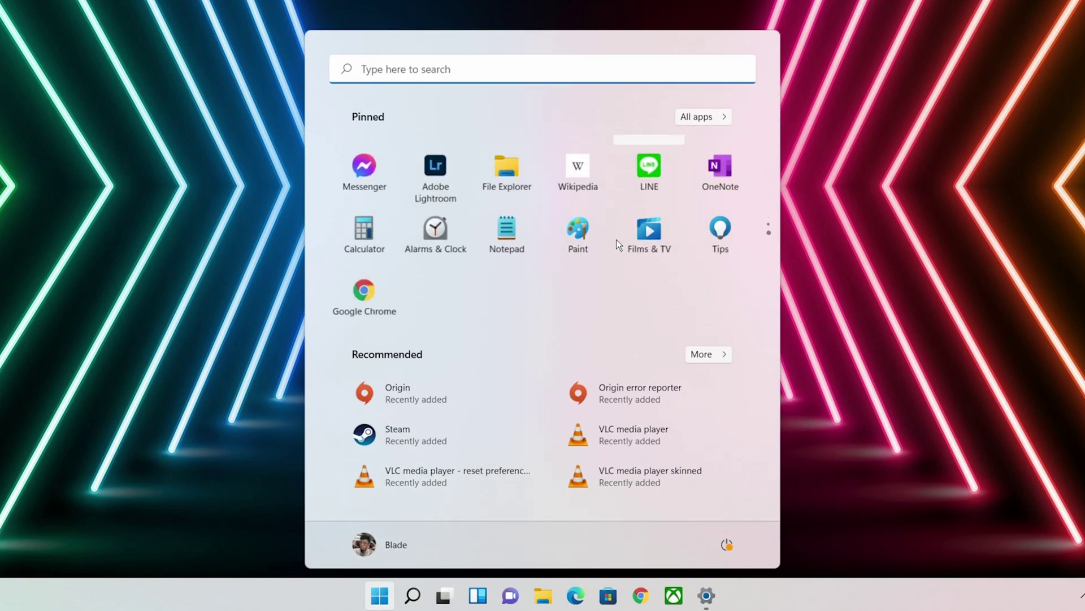
{"action": "left_click", "coordinate": [716, 117]}
{"action": "scroll", "coordinate": [642, 213], "scroll_direction": "down", "scroll_amount": 10}
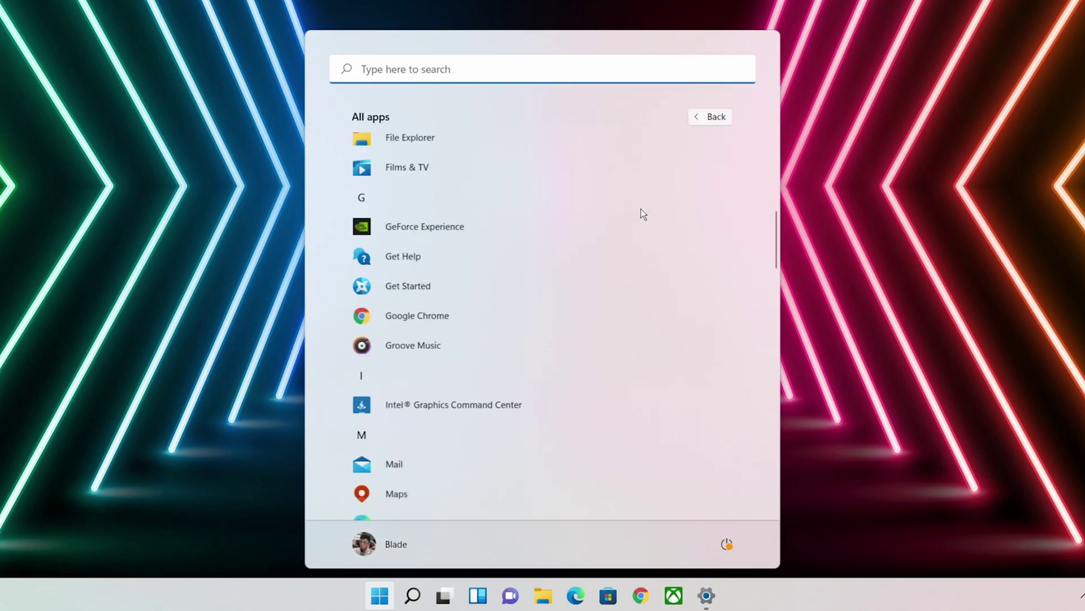
{"action": "scroll", "coordinate": [644, 214], "scroll_direction": "down", "scroll_amount": 15}
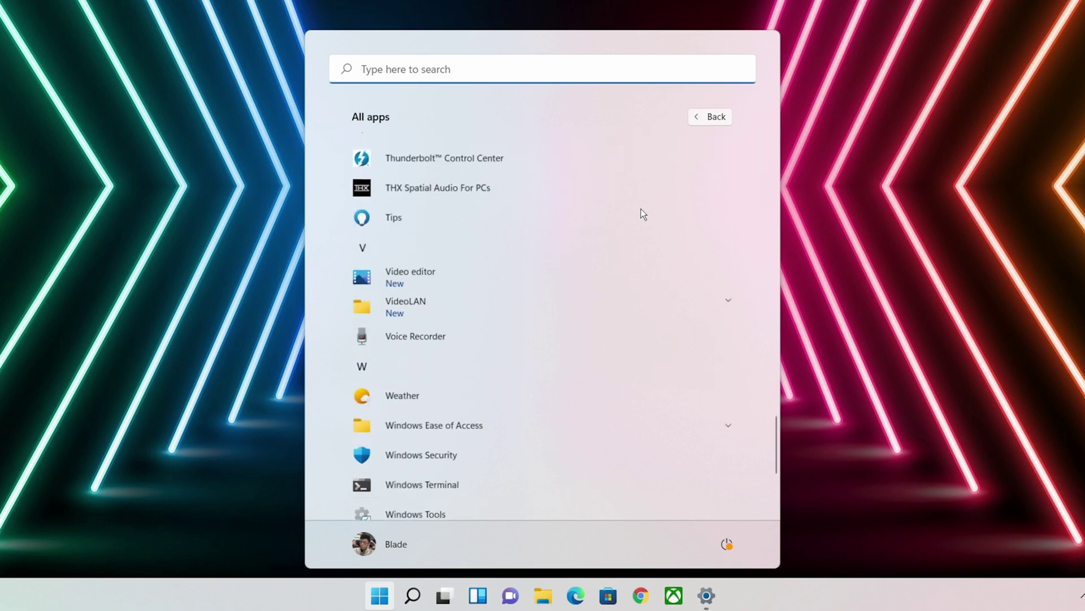
{"action": "key", "text": "Escape"}
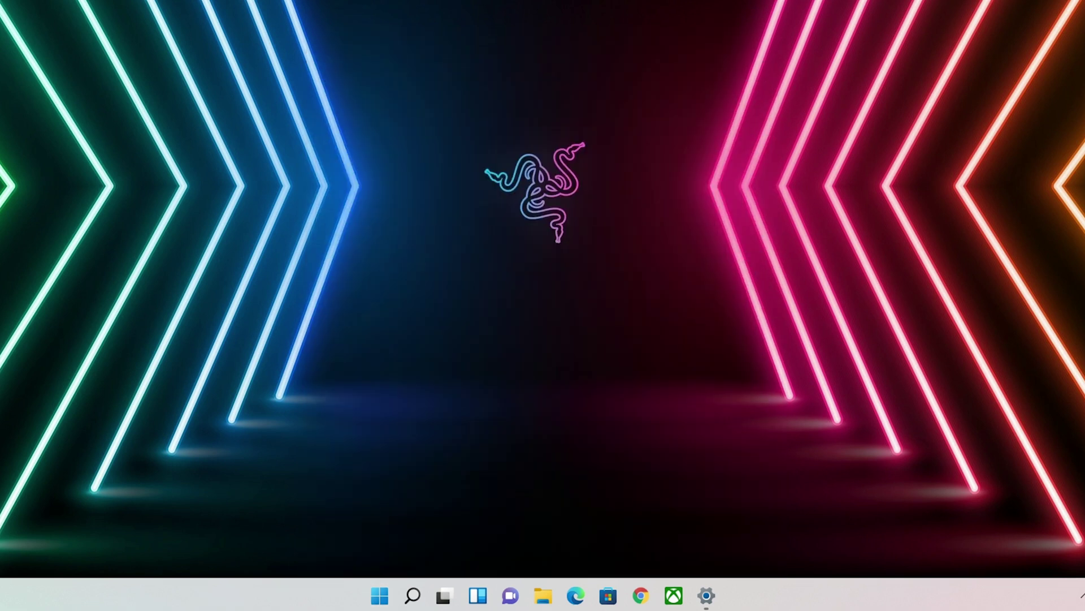
Step: Search for "persona" from the Start menu and open Themes and related settings
{"action": "key", "text": "super"}
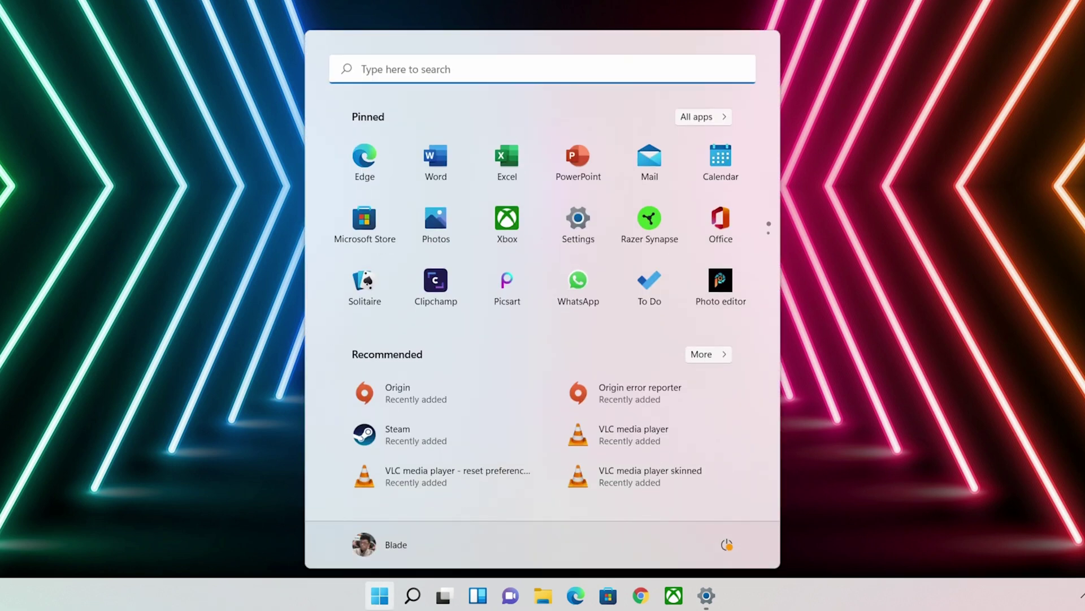
{"action": "type", "text": "persona"}
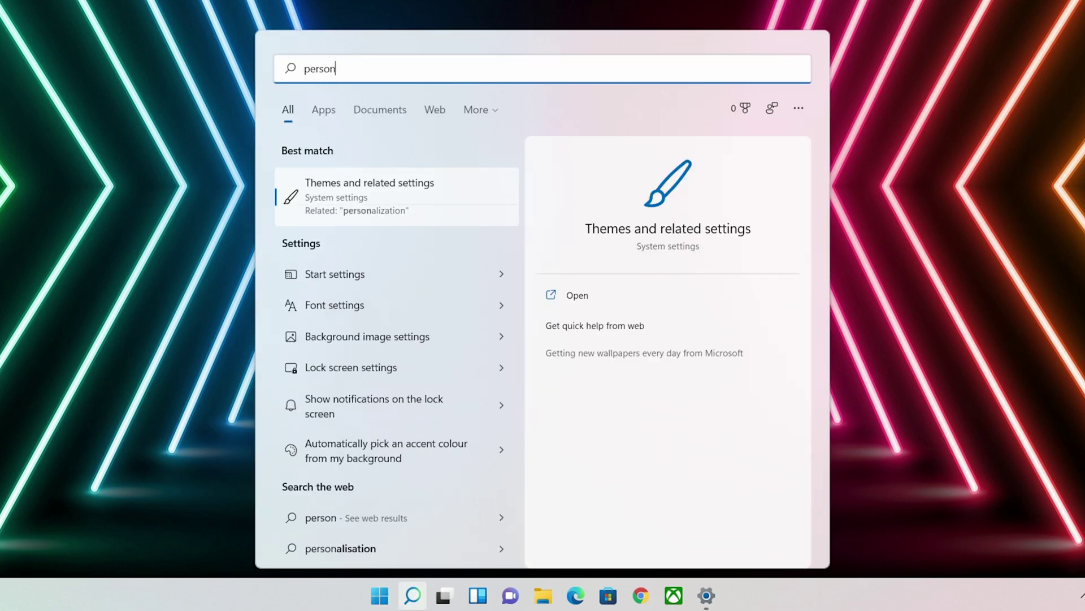
{"action": "key", "text": "Return"}
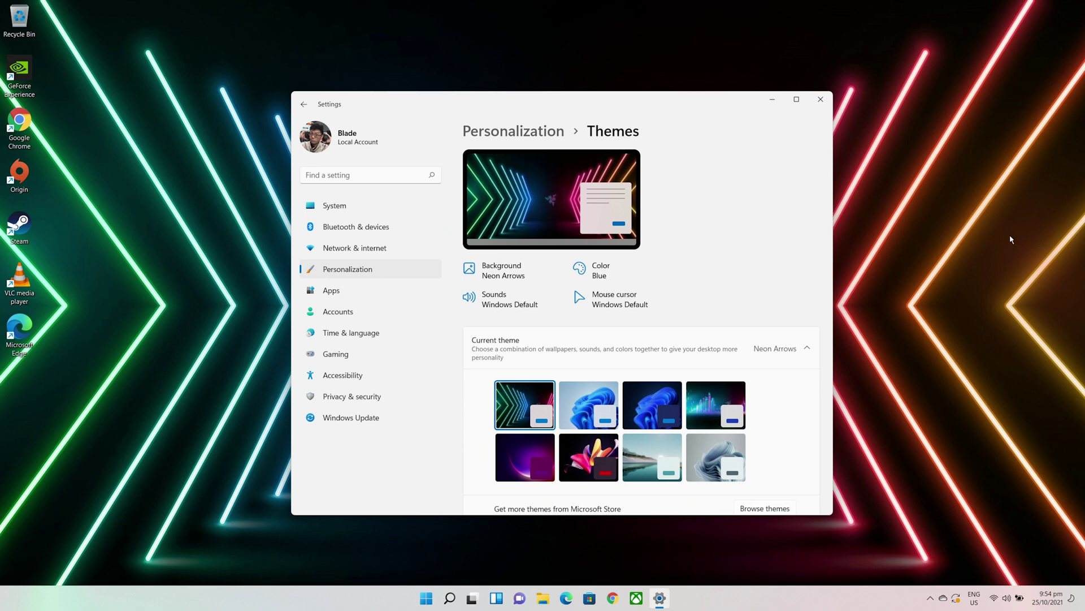
{"action": "scroll", "coordinate": [760, 268], "scroll_direction": "down", "scroll_amount": 3}
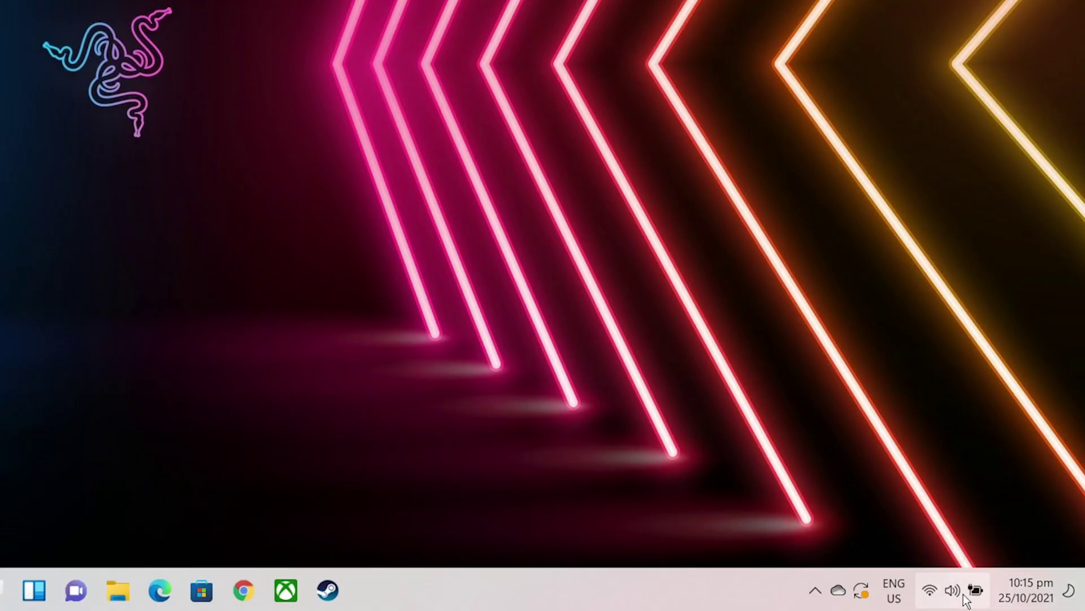
Step: Raise the screen brightness and set the volume to maximum in quick settings
{"action": "left_click", "coordinate": [965, 598]}
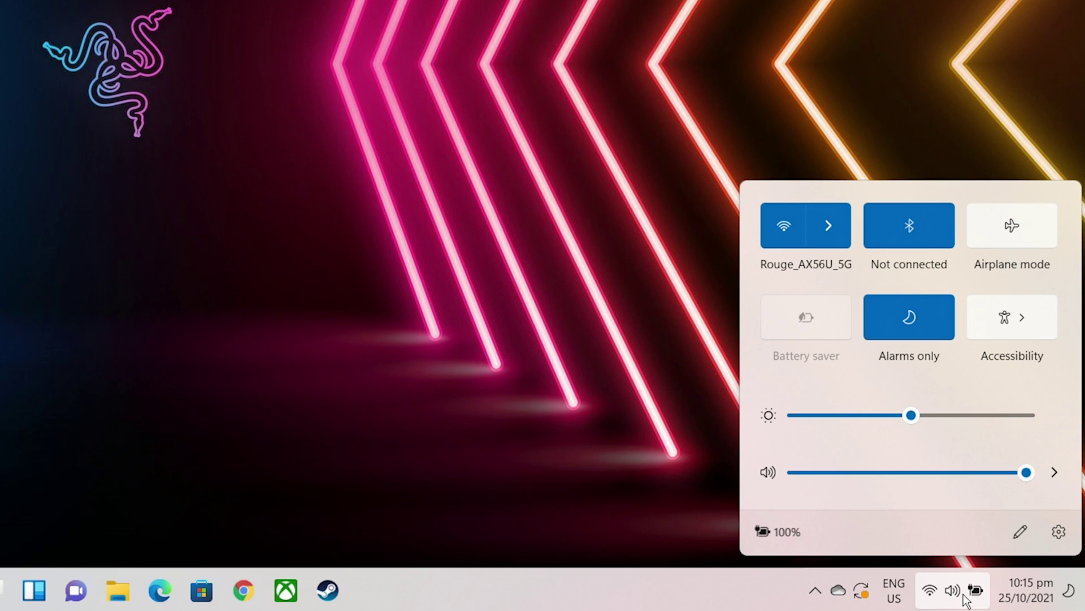
{"action": "left_click_drag", "start_coordinate": [916, 417], "coordinate": [896, 429]}
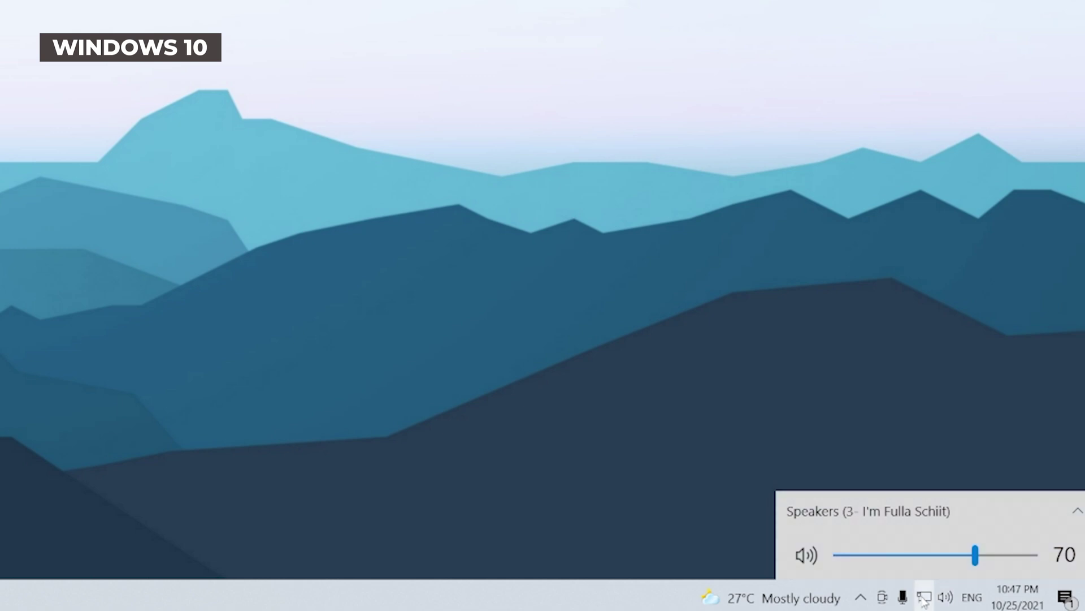
{"action": "left_click", "coordinate": [923, 601]}
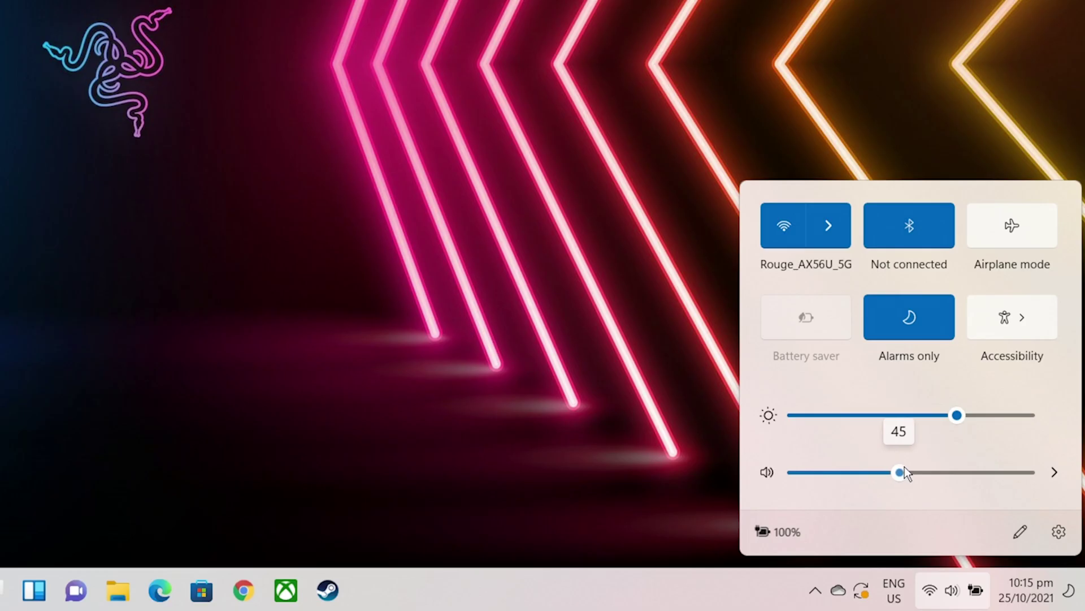
{"action": "left_click_drag", "start_coordinate": [904, 473], "coordinate": [1044, 476]}
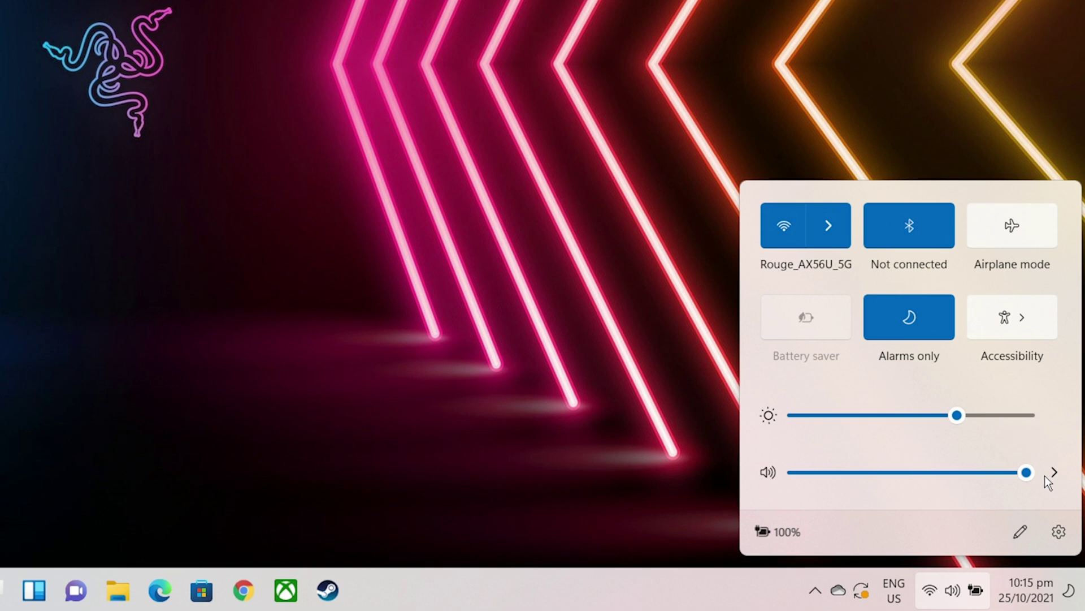
Step: Turn Wi-Fi off and back on, and browse the list of available Wi-Fi networks
{"action": "left_click", "coordinate": [773, 230]}
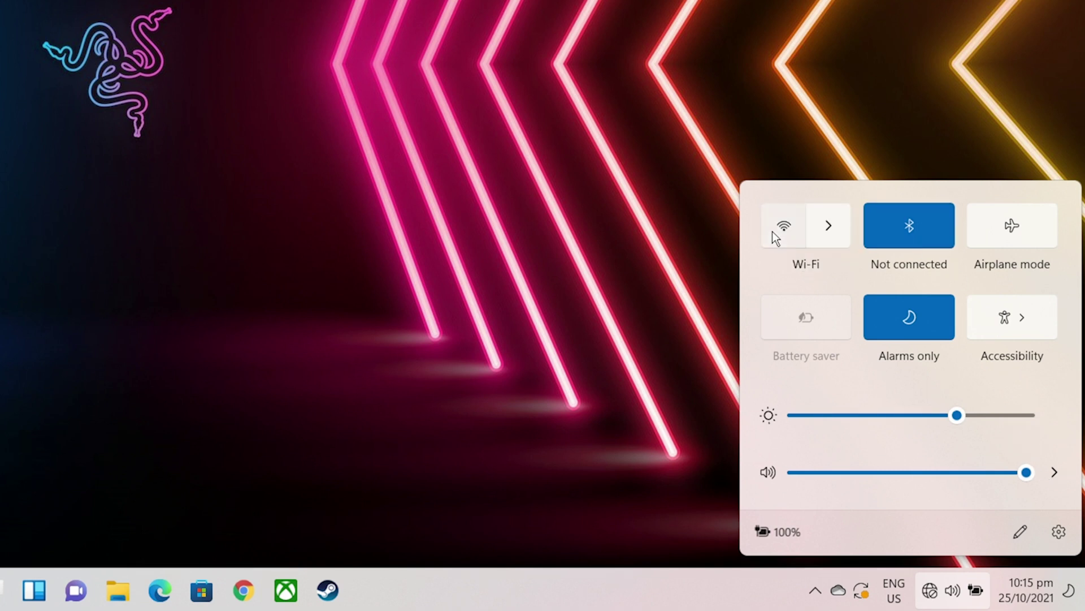
{"action": "left_click", "coordinate": [775, 230]}
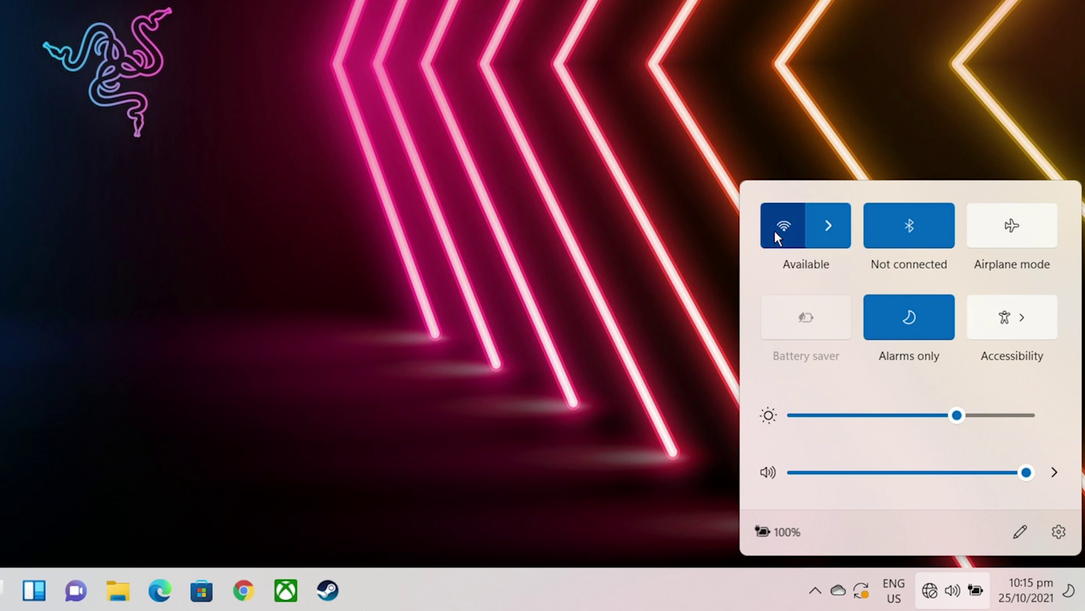
{"action": "left_click", "coordinate": [832, 231]}
{"action": "scroll", "coordinate": [854, 303], "scroll_direction": "down", "scroll_amount": 5}
{"action": "scroll", "coordinate": [856, 310], "scroll_direction": "down", "scroll_amount": 15}
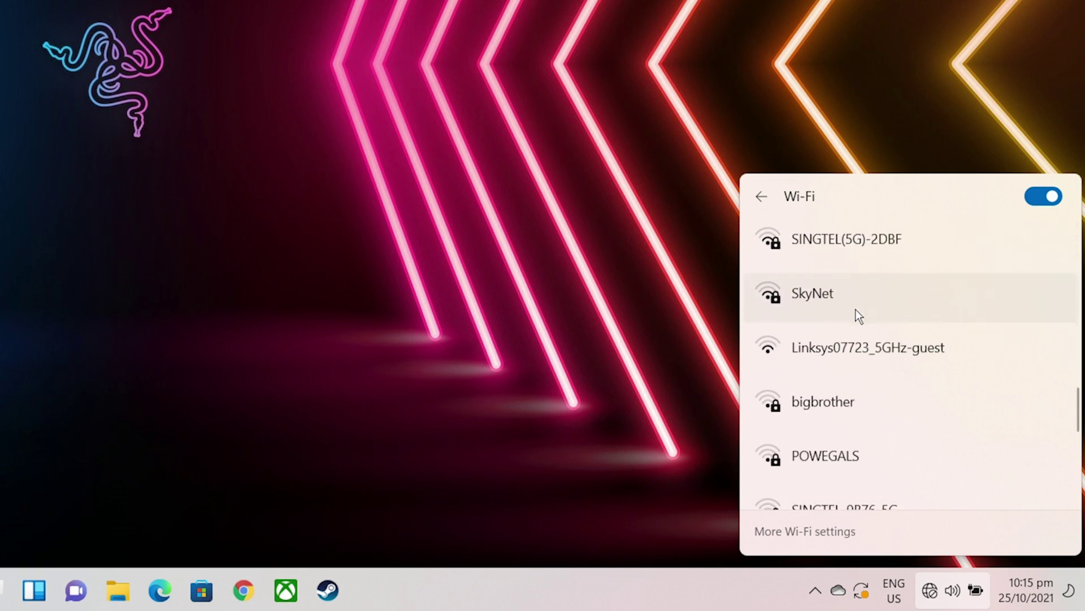
{"action": "left_click", "coordinate": [768, 202]}
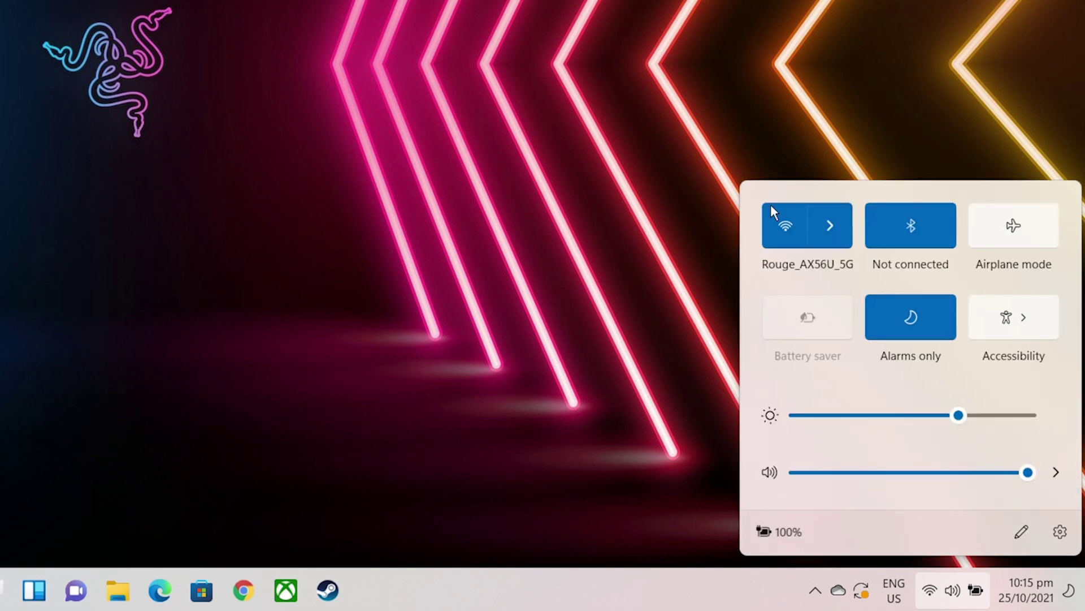
Step: Toggle Bluetooth in quick settings
{"action": "left_click", "coordinate": [927, 240]}
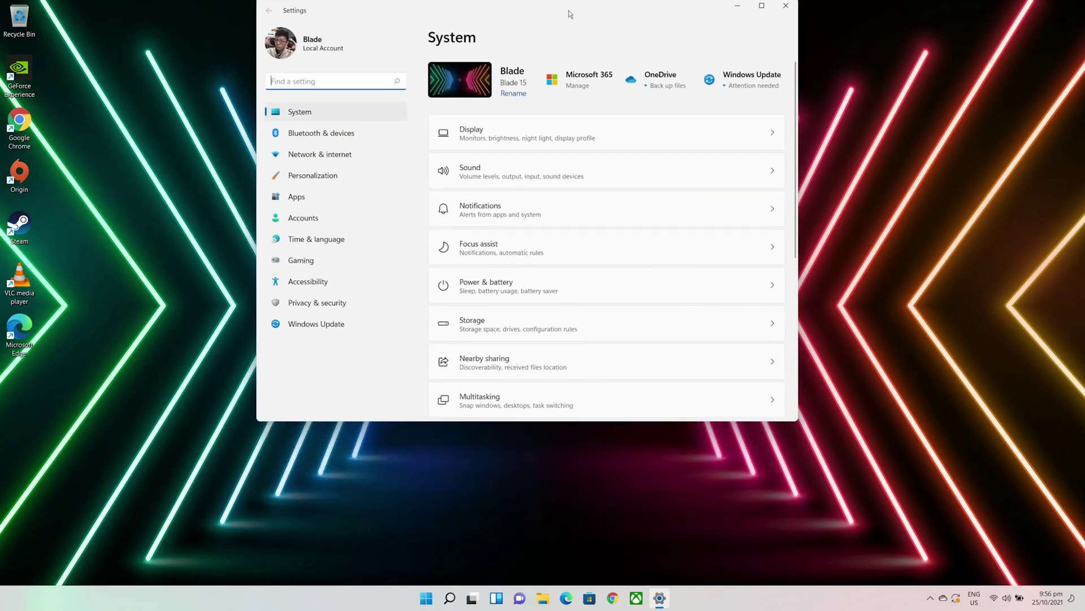
Step: Maximize and restore the Settings window, and snap it into the wide left zone of the unequal two-column layout
{"action": "mouse_move", "coordinate": [570, 14]}
{"action": "left_mouse_down"}
{"action": "mouse_move", "coordinate": [568, 4]}
{"action": "mouse_move", "coordinate": [422, 205]}
{"action": "mouse_move", "coordinate": [1, 230]}
{"action": "mouse_move", "coordinate": [720, 267]}
{"action": "mouse_move", "coordinate": [1083, 210]}
{"action": "mouse_move", "coordinate": [2, 2]}
{"action": "mouse_move", "coordinate": [1, 589]}
{"action": "mouse_move", "coordinate": [1083, 2]}
{"action": "mouse_move", "coordinate": [928, 487]}
{"action": "mouse_move", "coordinate": [1083, 589]}
{"action": "mouse_move", "coordinate": [642, 313]}
{"action": "mouse_move", "coordinate": [560, 2]}
{"action": "left_mouse_up"}
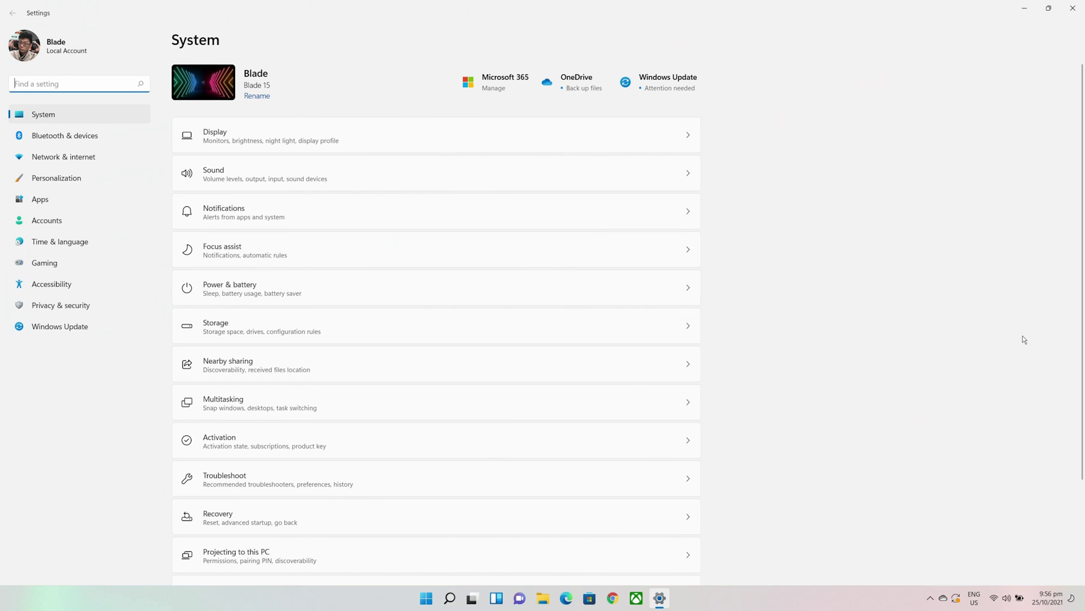
{"action": "key", "text": "super+Down"}
{"action": "mouse_move", "coordinate": [773, 96]}
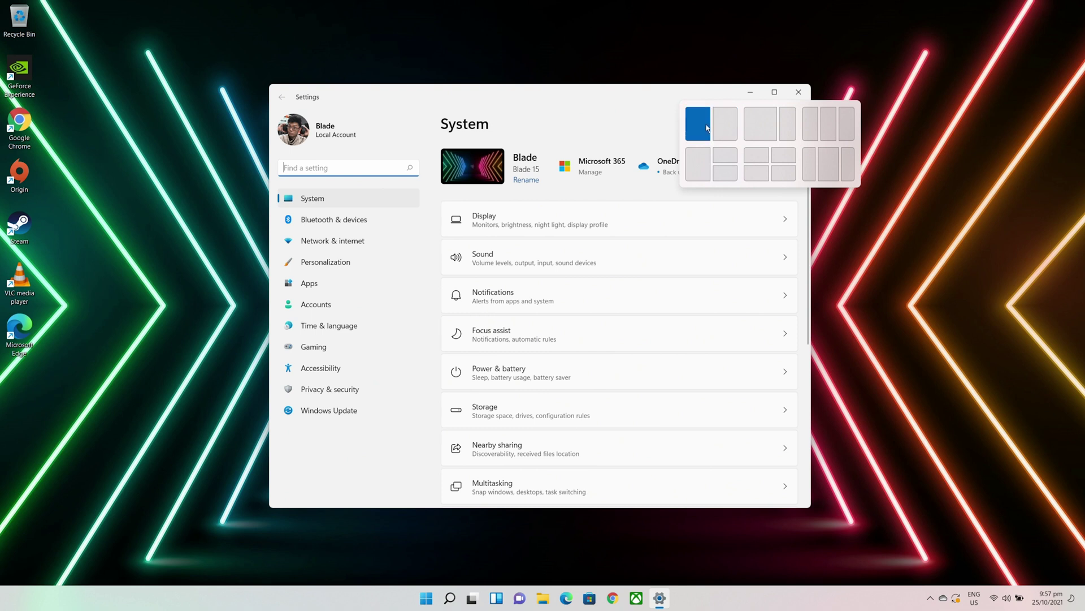
{"action": "left_click", "coordinate": [751, 130]}
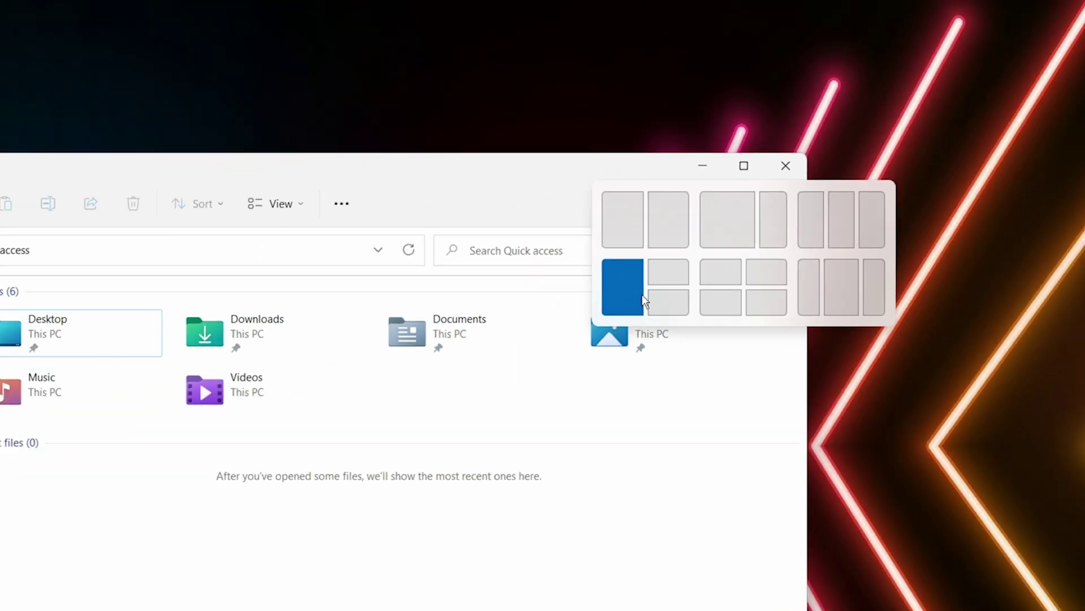
Step: Snap File Explorer into the left half of the three-window layout and fill the two stacked zones, with Xbox in the upper one
{"action": "left_click", "coordinate": [642, 297]}
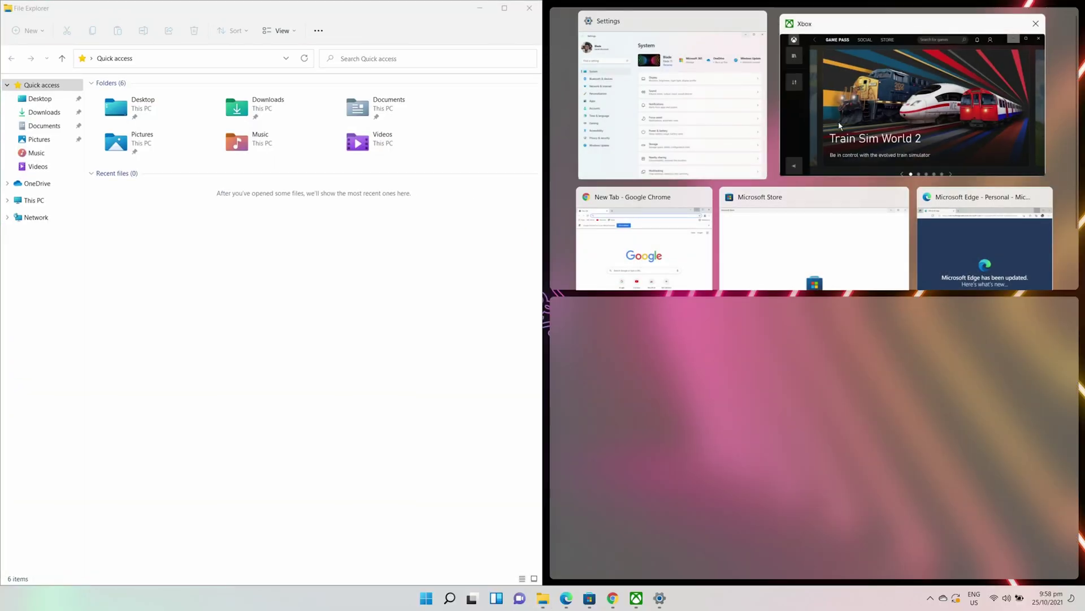
{"action": "left_click", "coordinate": [839, 125]}
{"action": "left_click", "coordinate": [783, 416]}
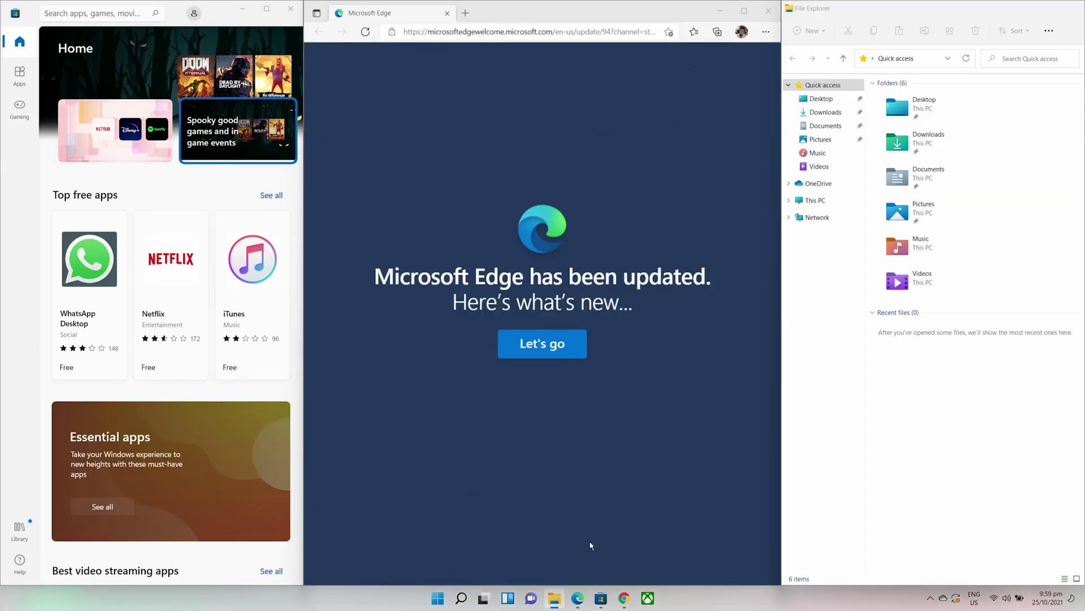
Step: Minimize the snap group containing File Explorer, Microsoft Store and Edge
{"action": "right_click", "coordinate": [591, 543]}
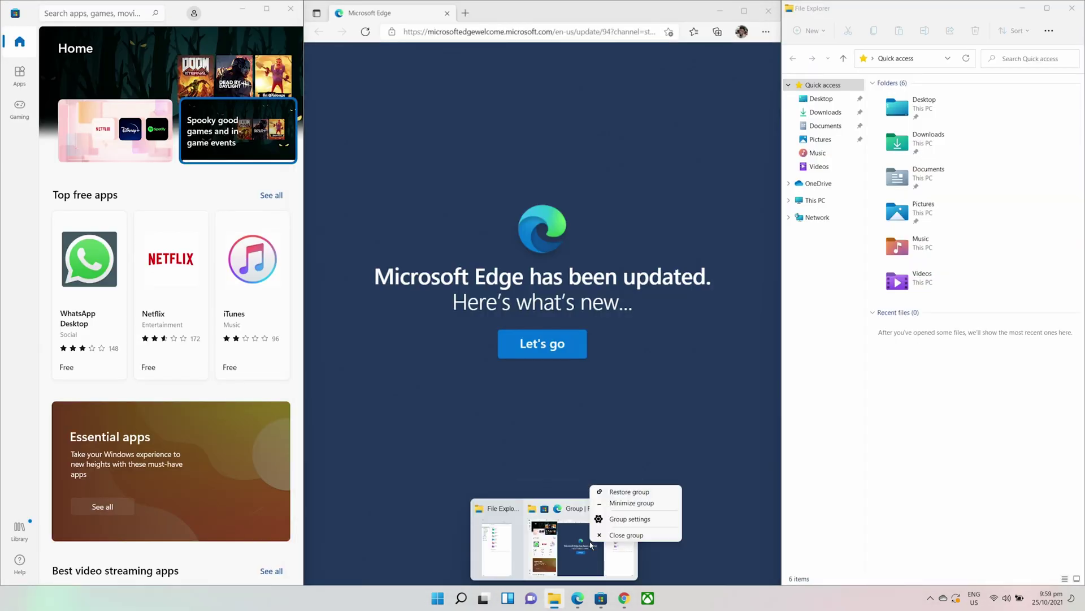
{"action": "left_click", "coordinate": [637, 503]}
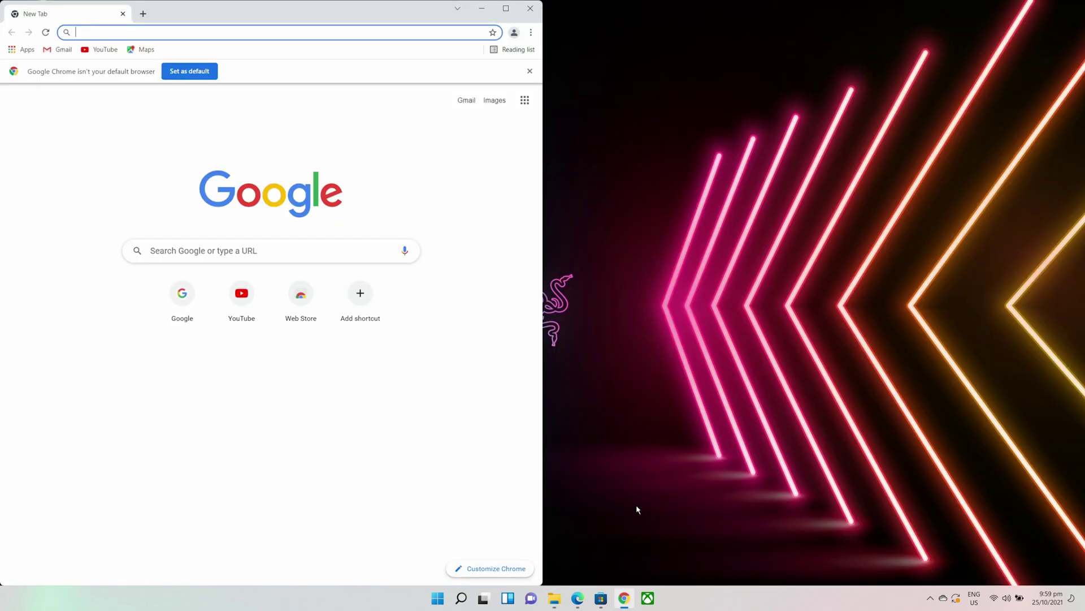
Step: Close the Chrome window and restore the snap group of File Explorer, Microsoft Store and Edge
{"action": "left_click", "coordinate": [530, 8]}
{"action": "right_click", "coordinate": [577, 559]}
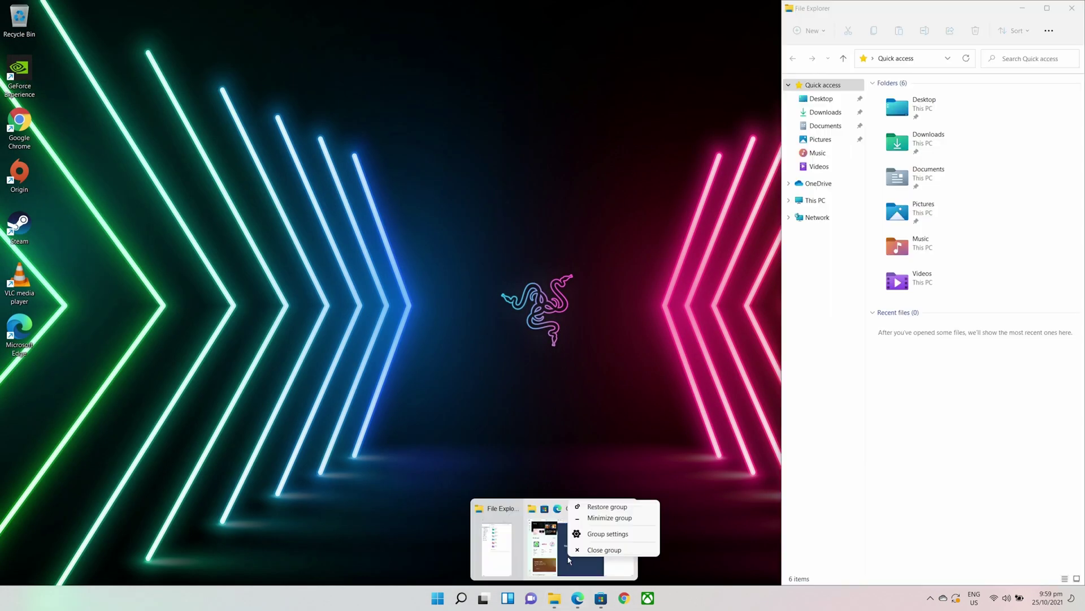
{"action": "left_click", "coordinate": [609, 507]}
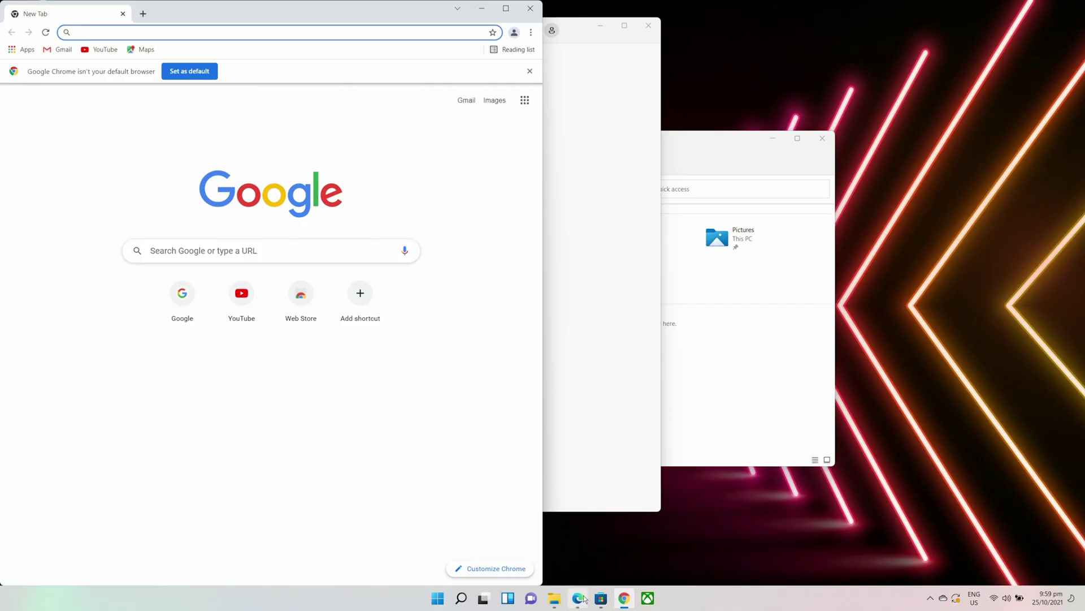
Step: Snap Edge into the wide center of the three-column layout, with Microsoft Store in the left zone and File Explorer in the right
{"action": "left_click", "coordinate": [577, 597]}
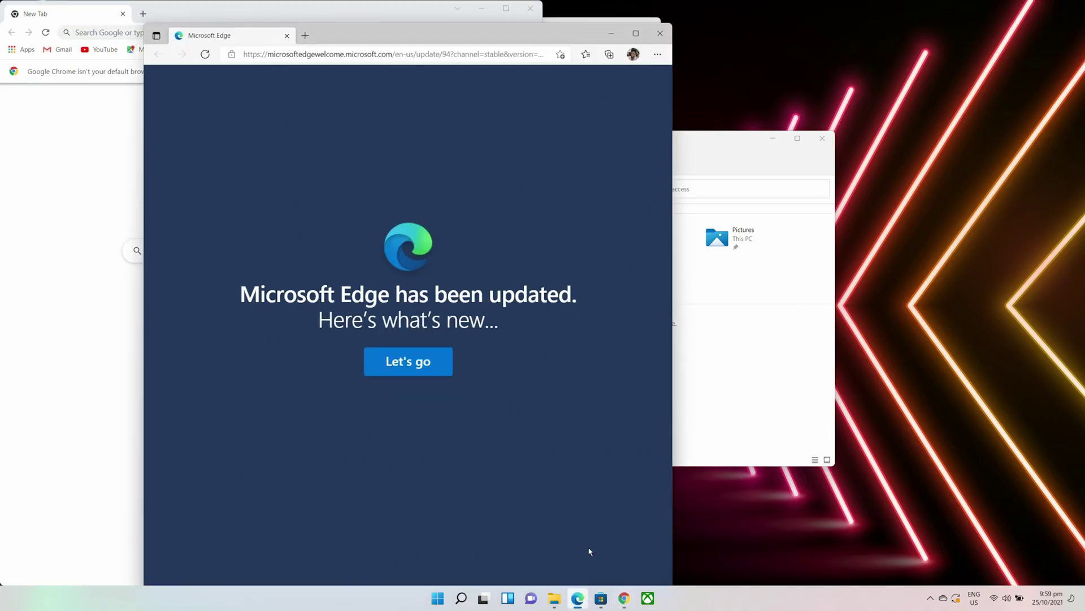
{"action": "mouse_move", "coordinate": [636, 33]}
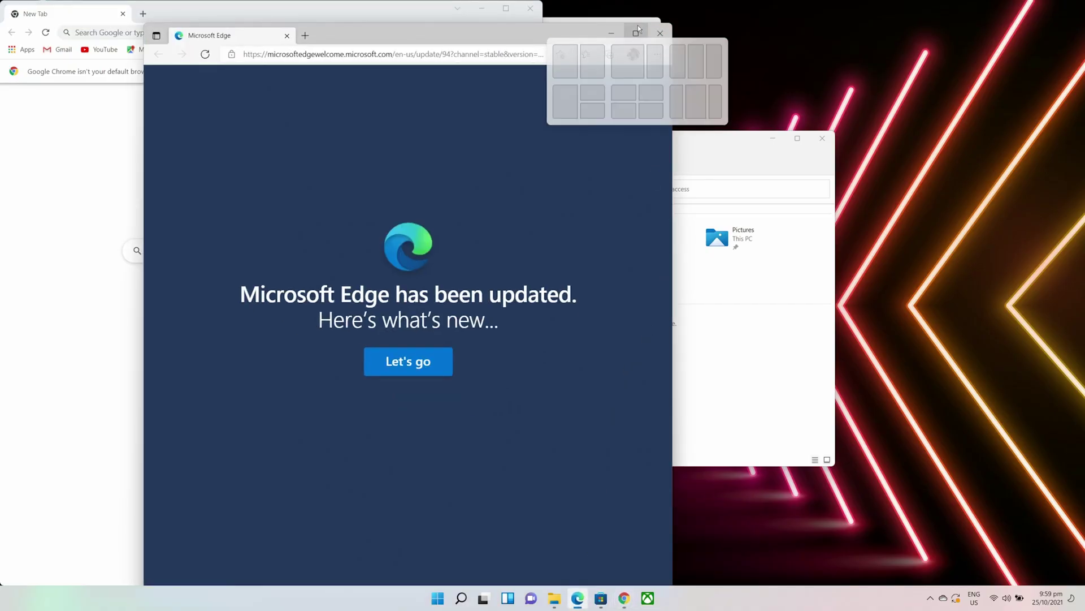
{"action": "left_click", "coordinate": [697, 78]}
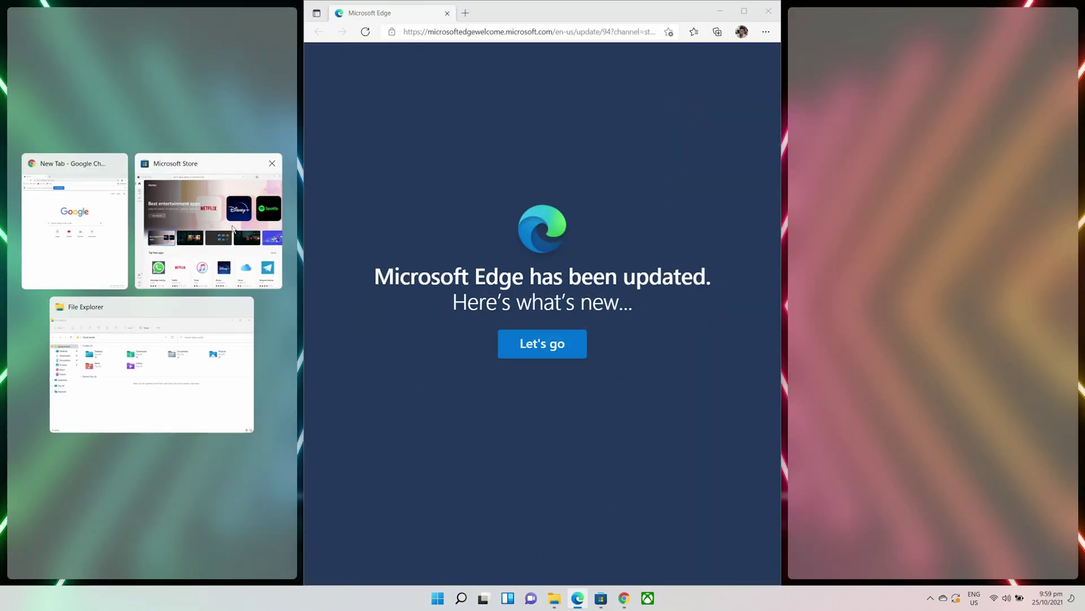
{"action": "left_click", "coordinate": [233, 228]}
{"action": "left_click", "coordinate": [867, 348]}
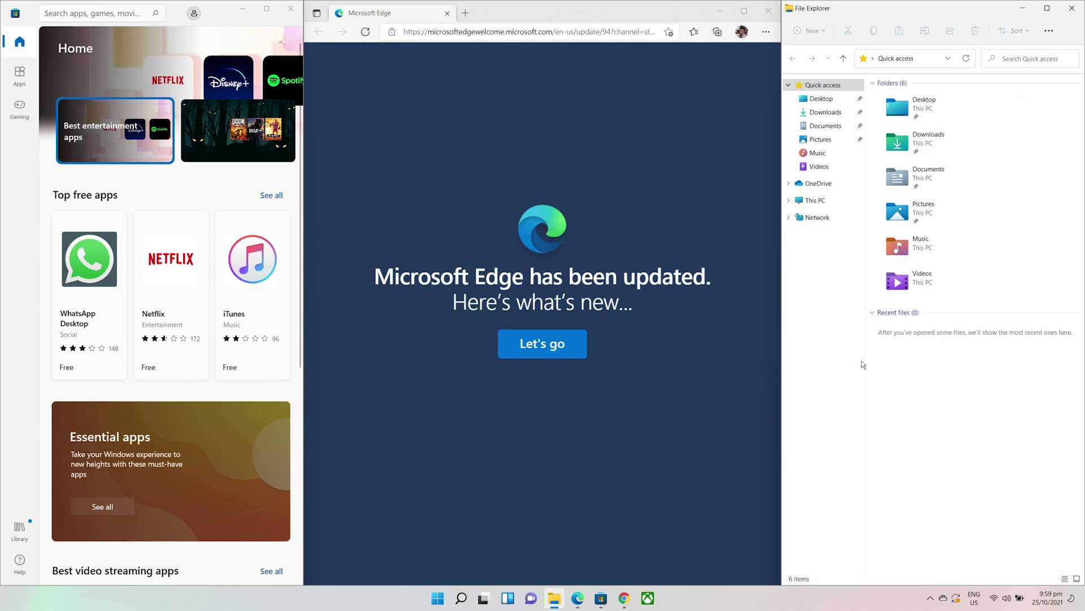
Step: Preview the File Explorer snap group and the available virtual desktops
{"action": "mouse_move", "coordinate": [555, 596]}
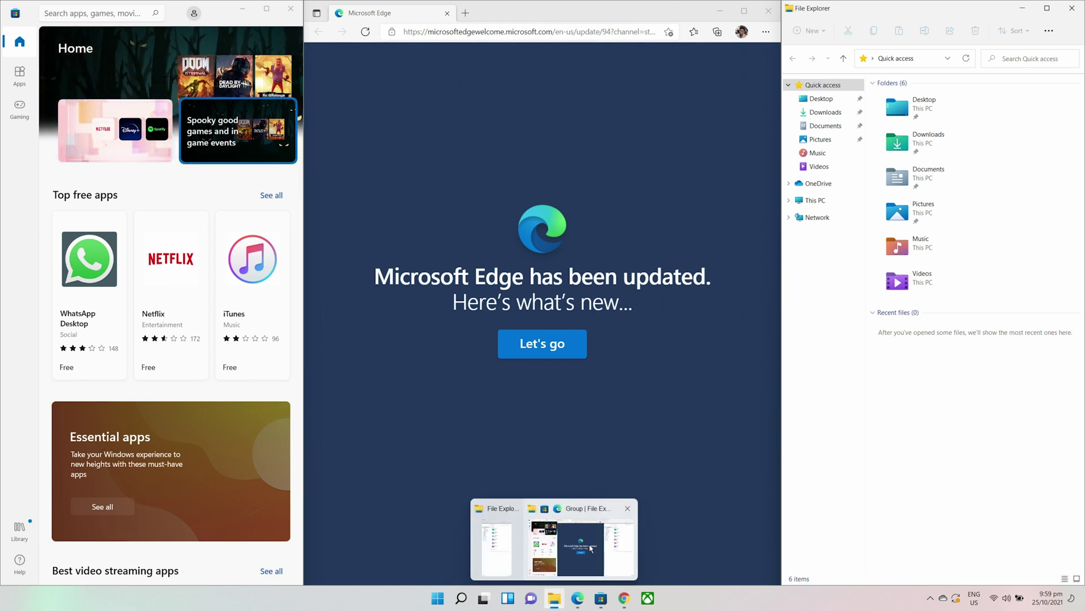
{"action": "mouse_move", "coordinate": [489, 594]}
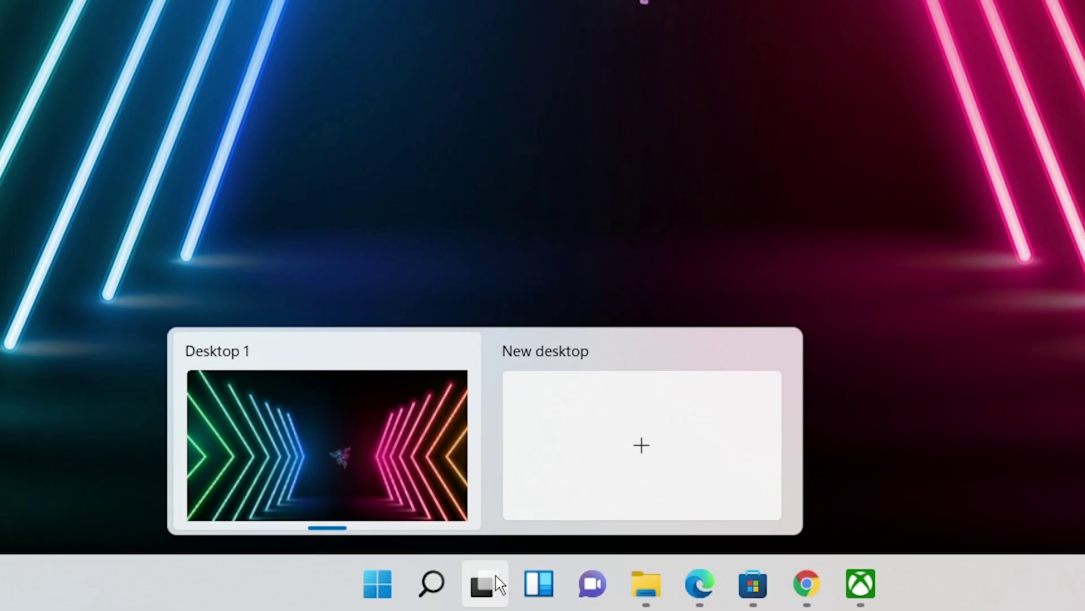
Step: Move the Edge window from Desktop 1 to a new virtual desktop, and add a third empty desktop
{"action": "left_click", "coordinate": [497, 575]}
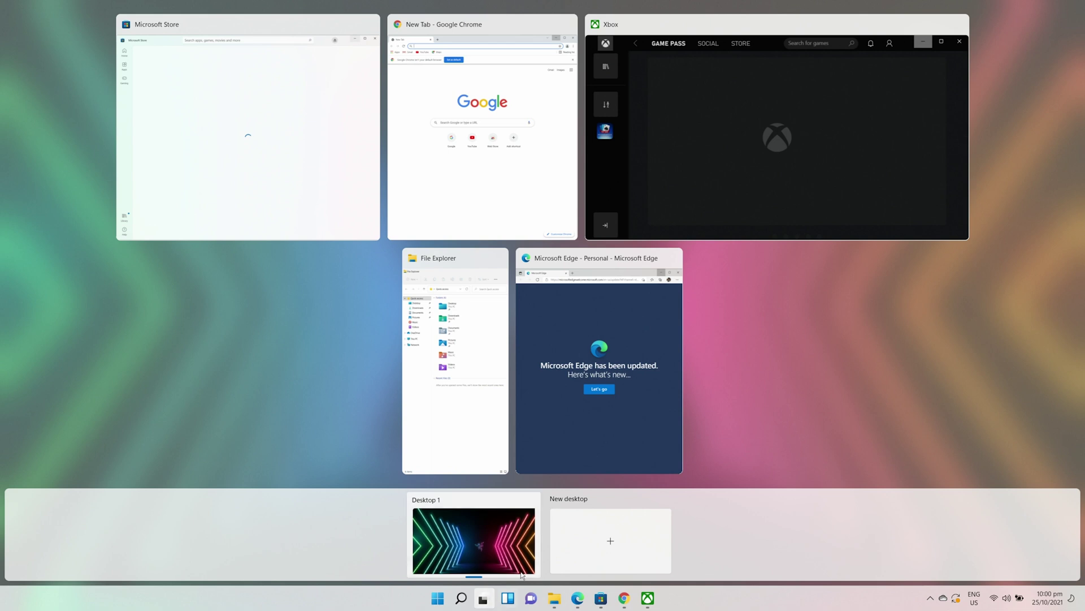
{"action": "left_click_drag", "start_coordinate": [565, 446], "coordinate": [602, 553]}
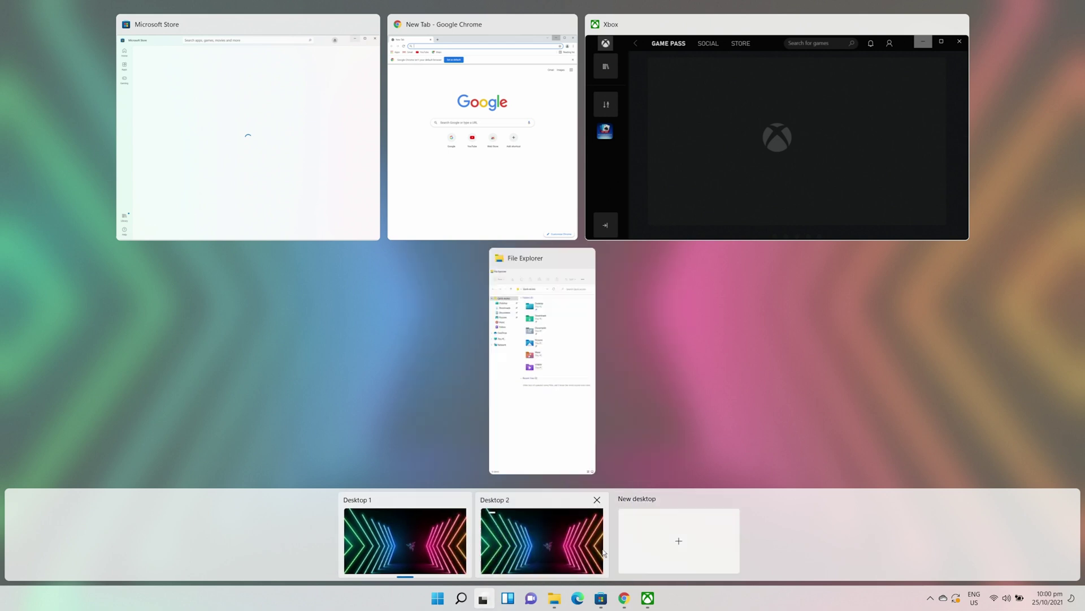
{"action": "left_click", "coordinate": [689, 543]}
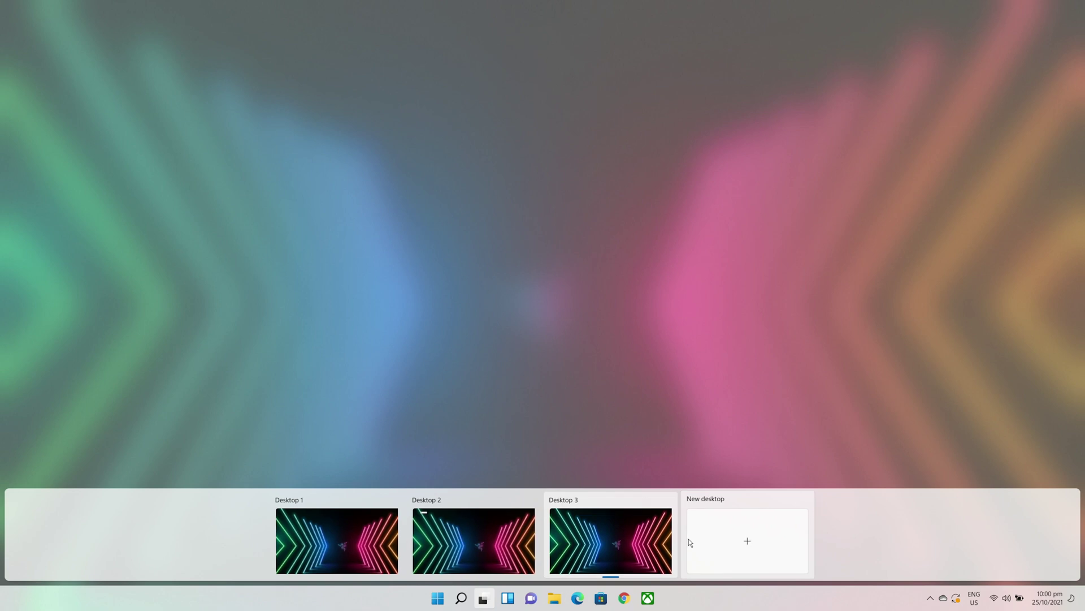
Step: Switch to Desktop 2 and preview the open windows on each of the three virtual desktops
{"action": "left_click", "coordinate": [490, 545]}
{"action": "left_click", "coordinate": [489, 598]}
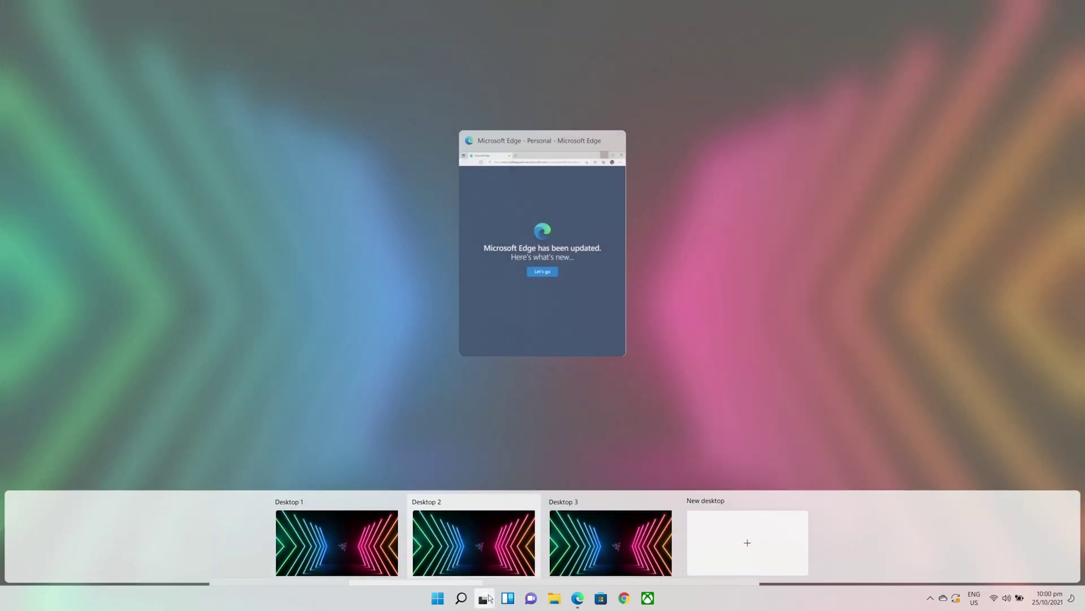
{"action": "mouse_move", "coordinate": [357, 539]}
{"action": "mouse_move", "coordinate": [461, 538]}
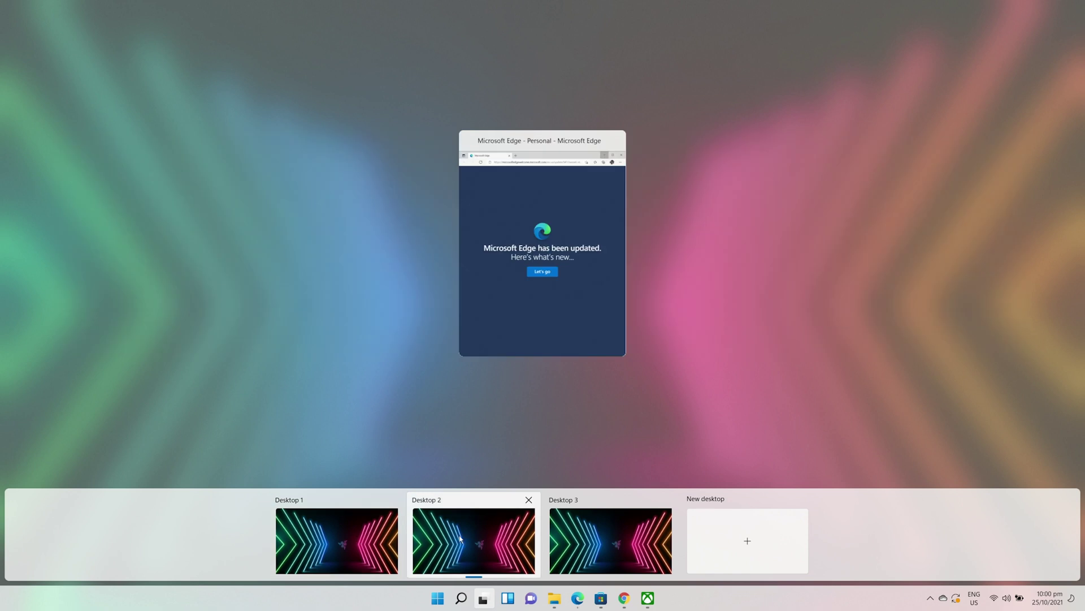
{"action": "mouse_move", "coordinate": [588, 537]}
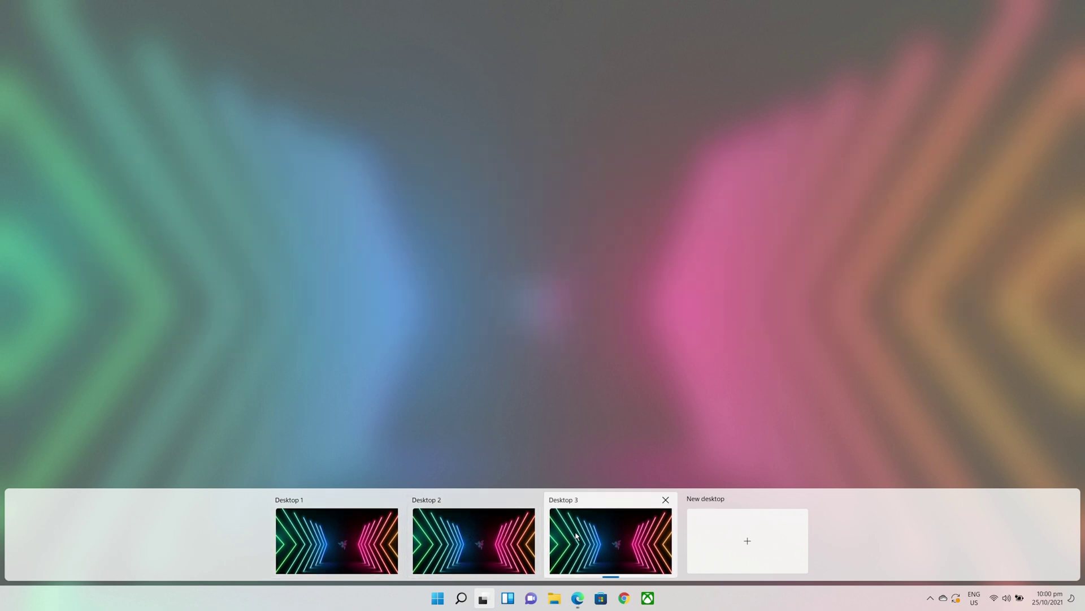
{"action": "mouse_move", "coordinate": [325, 535]}
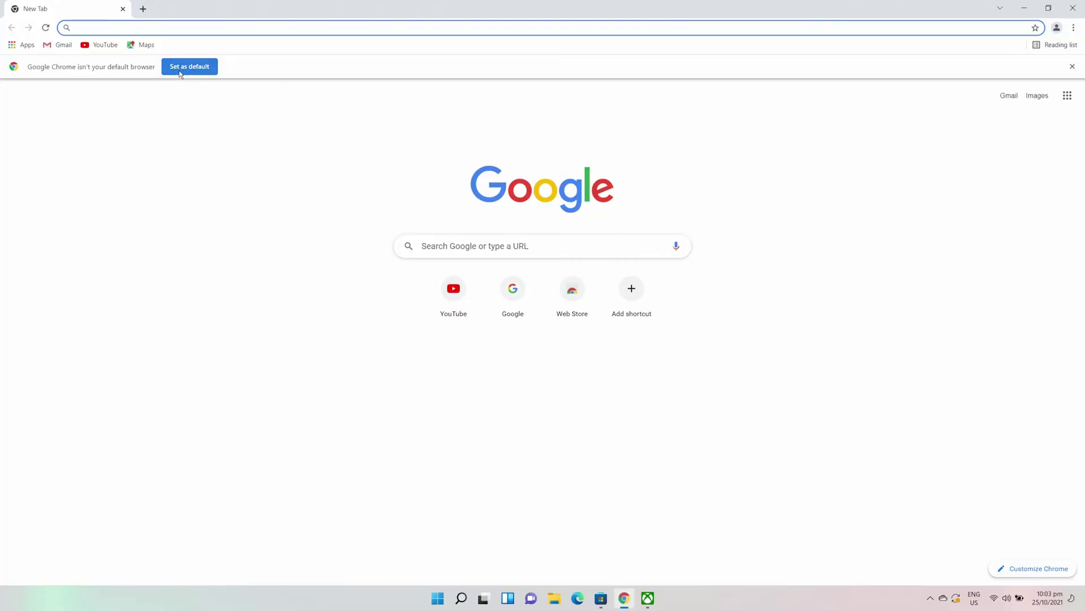
Step: Start making Chrome the default browser and look for Chrome in the default apps list
{"action": "left_click", "coordinate": [181, 72]}
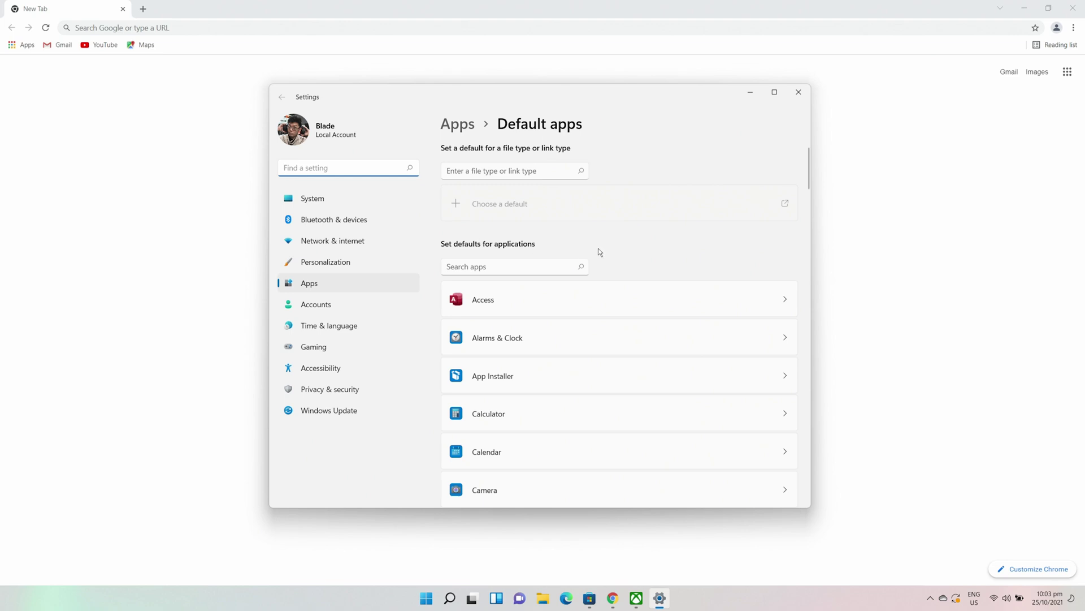
{"action": "scroll", "coordinate": [611, 253], "scroll_direction": "down", "scroll_amount": 7}
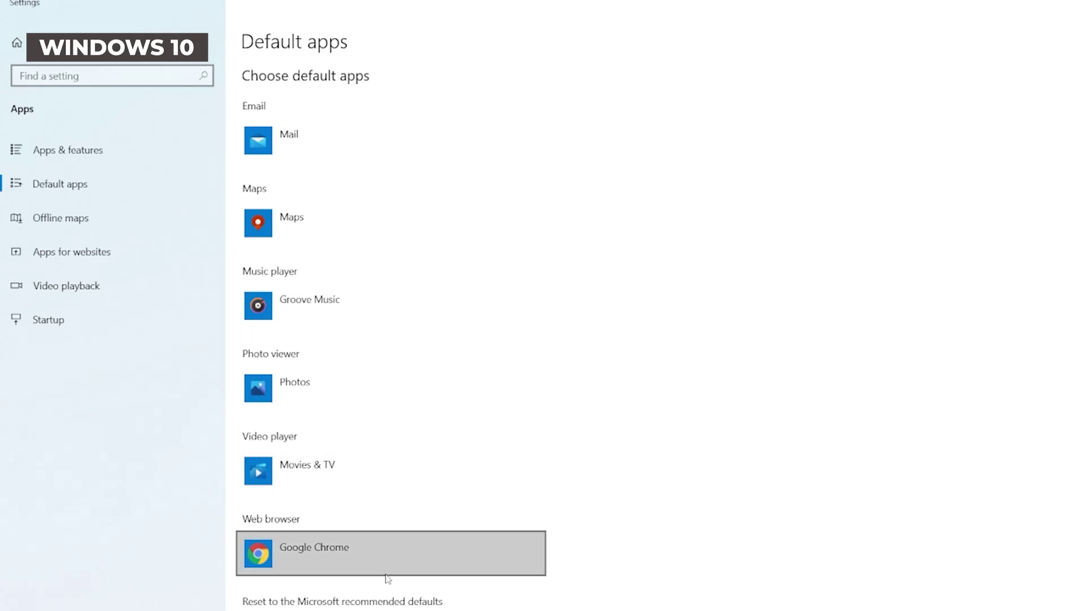
Step: Choose Microsoft Edge as the default web browser in the Windows 10 default apps settings
{"action": "left_click", "coordinate": [379, 552]}
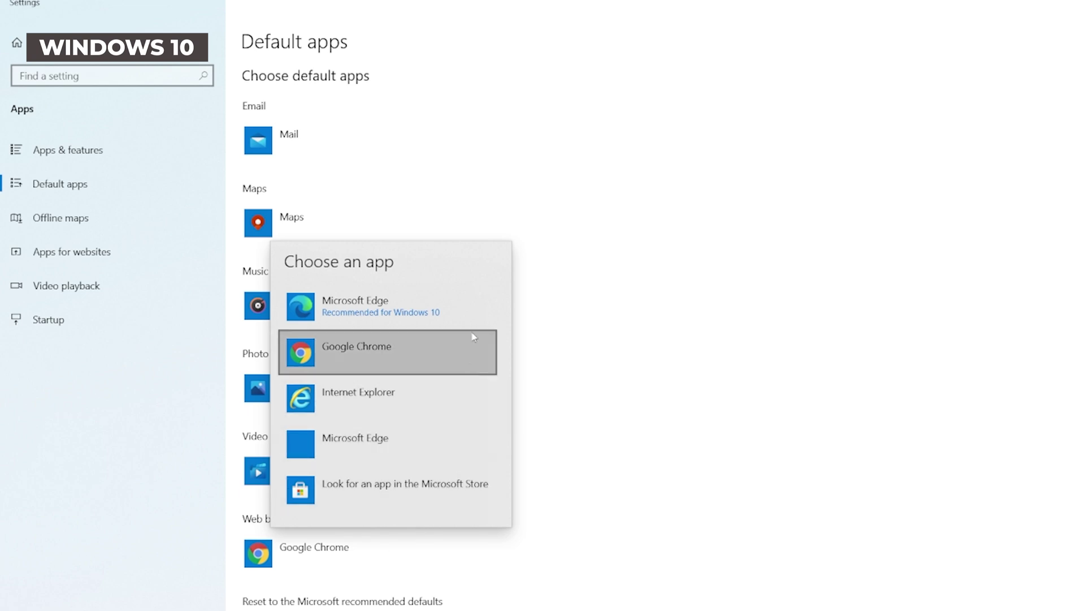
{"action": "left_click", "coordinate": [471, 298]}
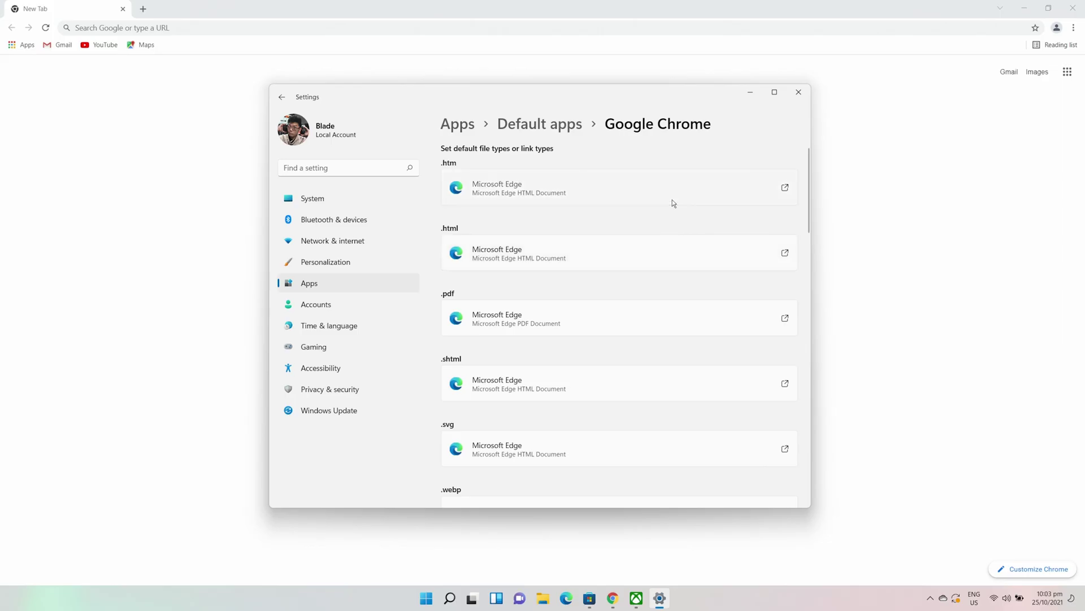
Step: Set Google Chrome as the default app for .htm and .html files
{"action": "left_click", "coordinate": [673, 200]}
{"action": "left_click", "coordinate": [538, 274]}
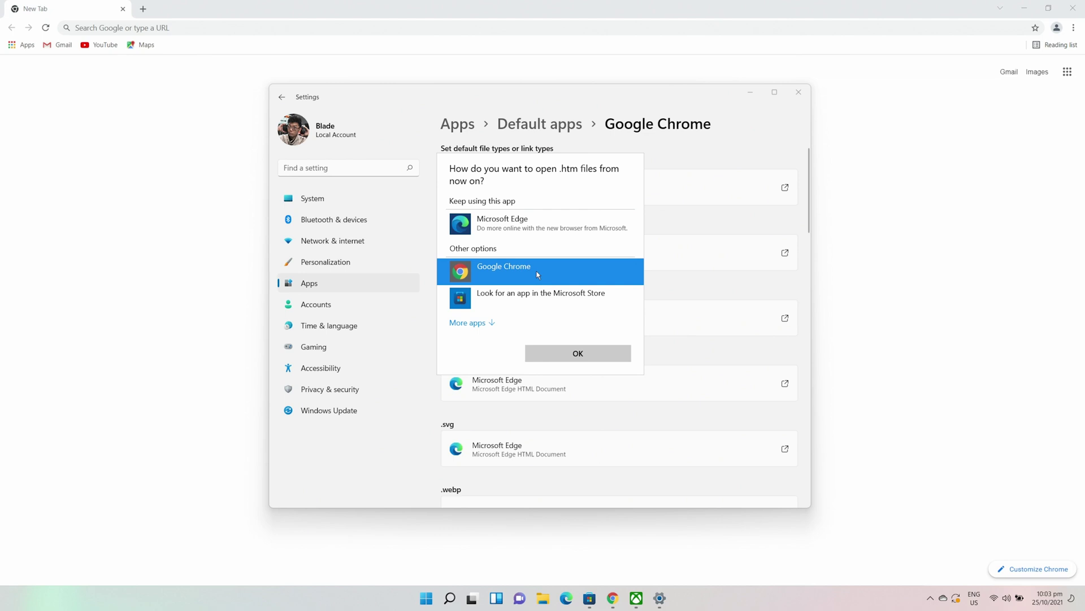
{"action": "left_click", "coordinate": [577, 351]}
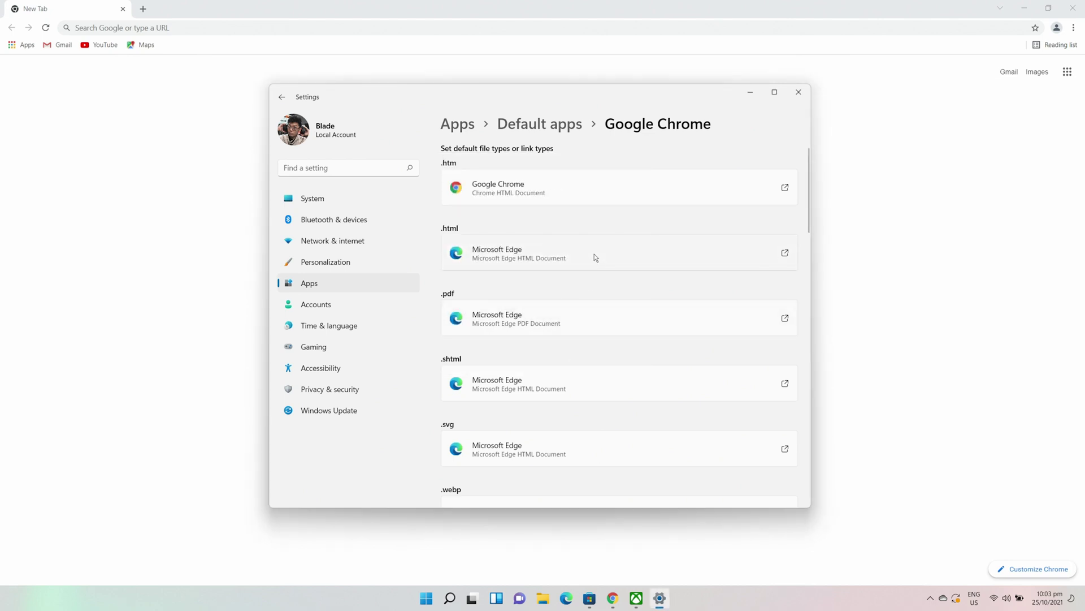
{"action": "left_click", "coordinate": [595, 257]}
{"action": "left_click", "coordinate": [594, 269]}
{"action": "left_click", "coordinate": [588, 347]}
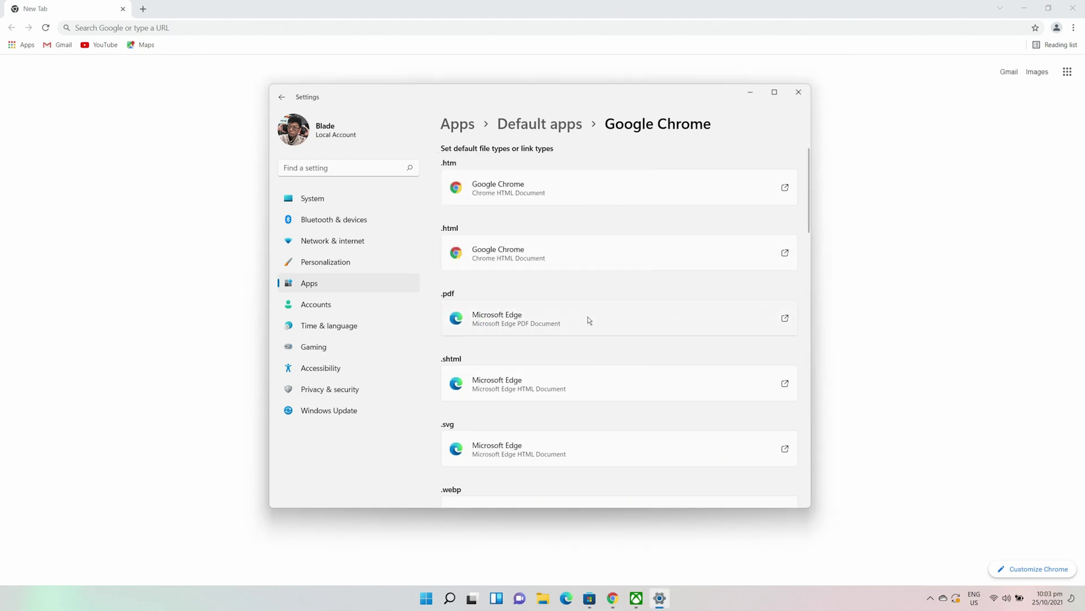
Step: Set Google Chrome as the default app for .pdf and .shtml files, and review the remaining file and link types
{"action": "left_click", "coordinate": [589, 320]}
{"action": "left_click", "coordinate": [583, 272]}
{"action": "left_click", "coordinate": [591, 349]}
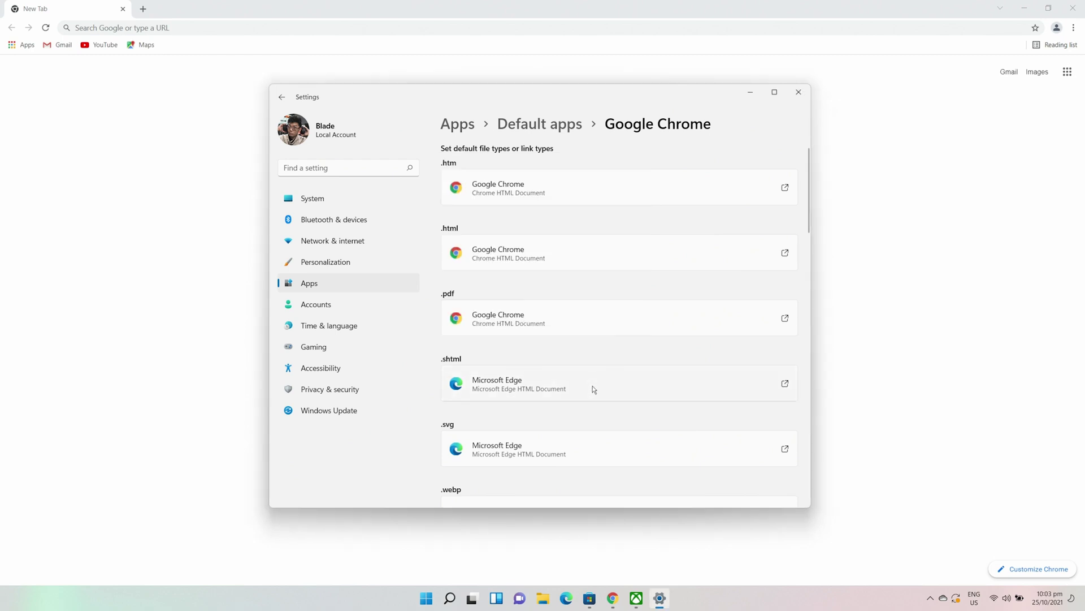
{"action": "left_click", "coordinate": [592, 386]}
{"action": "left_click", "coordinate": [588, 273]}
{"action": "left_click", "coordinate": [598, 350]}
{"action": "scroll", "coordinate": [598, 355], "scroll_direction": "down", "scroll_amount": 2}
{"action": "scroll", "coordinate": [598, 355], "scroll_direction": "down", "scroll_amount": 12}
{"action": "scroll", "coordinate": [598, 355], "scroll_direction": "up", "scroll_amount": 15}
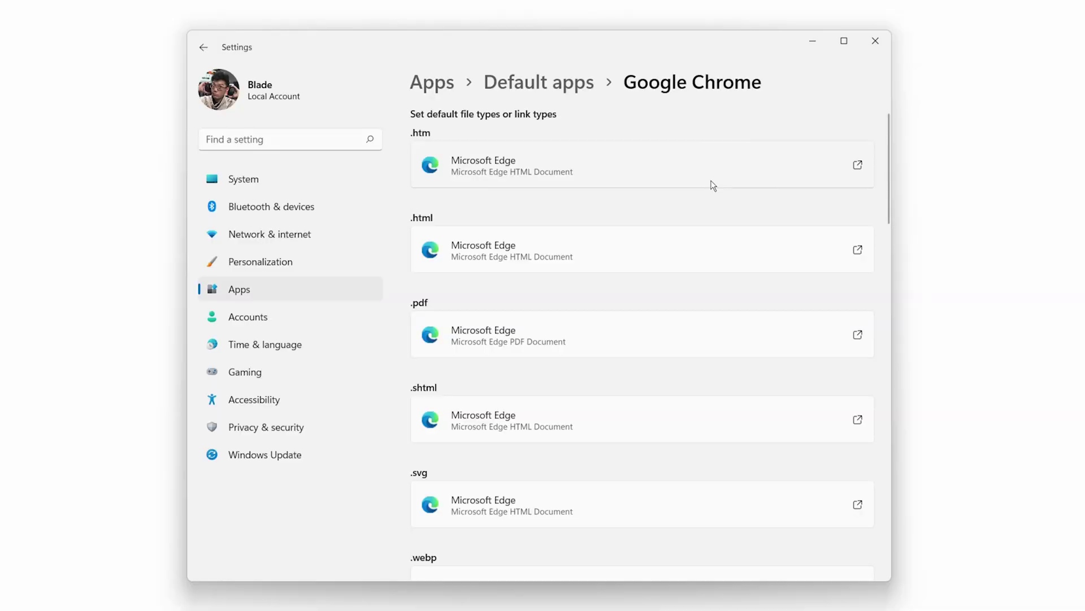
Step: Change the default app for .htm and .html files from Microsoft Edge to Google Chrome
{"action": "left_click", "coordinate": [711, 182]}
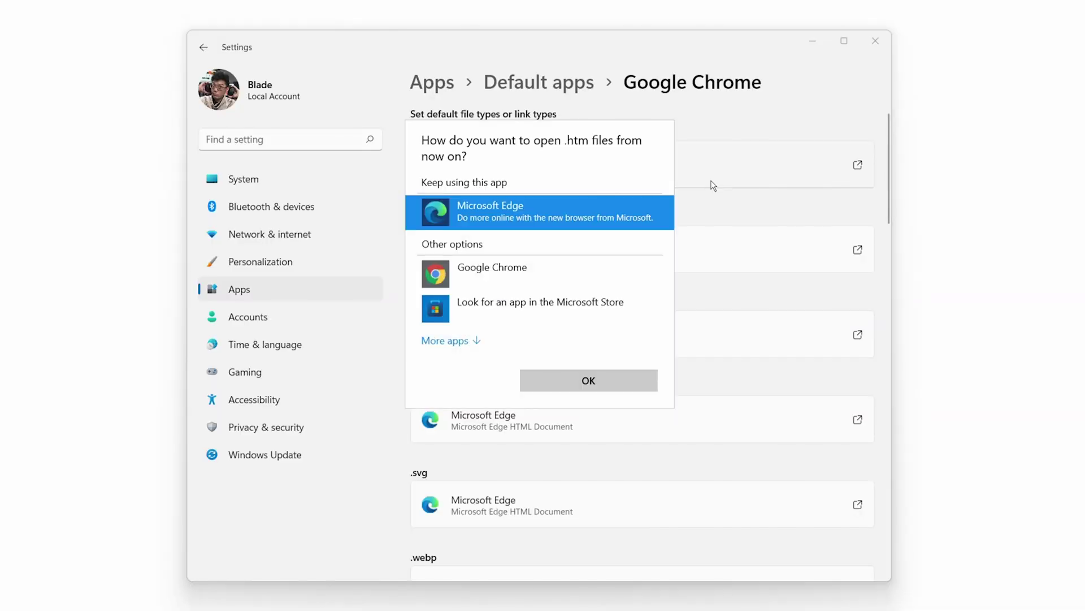
{"action": "left_click", "coordinate": [534, 273]}
{"action": "left_click", "coordinate": [618, 378]}
{"action": "left_click", "coordinate": [610, 267]}
{"action": "left_click", "coordinate": [605, 379]}
Step: Assign .pdf and .shtml files to Google Chrome, and check the defaults of the other file and link types
{"action": "left_click", "coordinate": [602, 339]}
{"action": "left_click", "coordinate": [598, 276]}
{"action": "left_click", "coordinate": [605, 377]}
{"action": "left_click", "coordinate": [610, 428]}
{"action": "left_click", "coordinate": [598, 275]}
{"action": "left_click", "coordinate": [613, 382]}
{"action": "scroll", "coordinate": [616, 386], "scroll_direction": "down", "scroll_amount": 2}
{"action": "scroll", "coordinate": [616, 387], "scroll_direction": "down", "scroll_amount": 15}
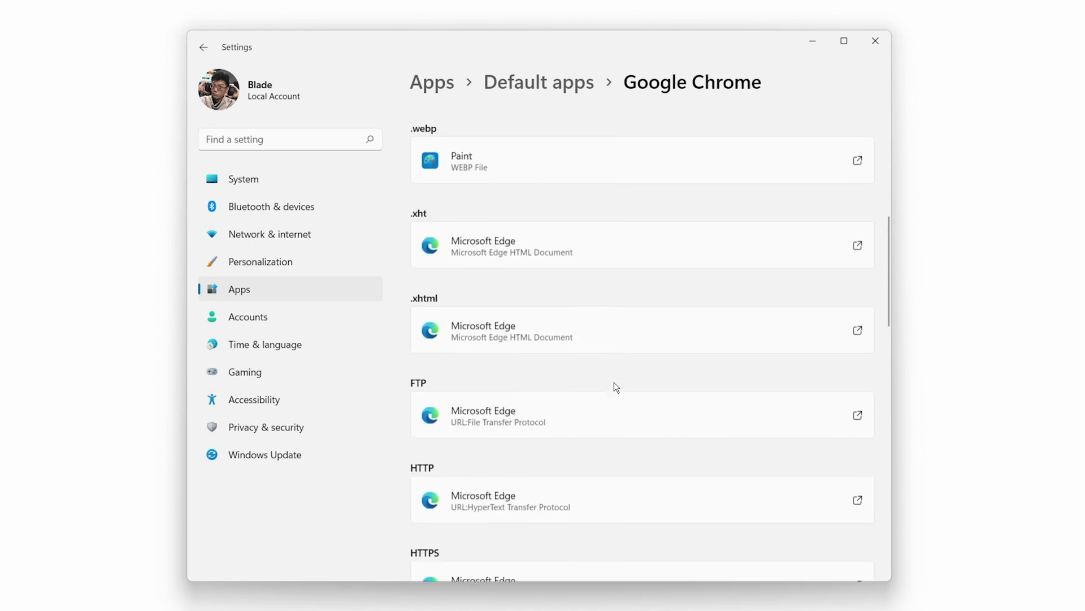
{"action": "scroll", "coordinate": [616, 387], "scroll_direction": "up", "scroll_amount": 3}
{"action": "scroll", "coordinate": [616, 386], "scroll_direction": "up", "scroll_amount": 5}
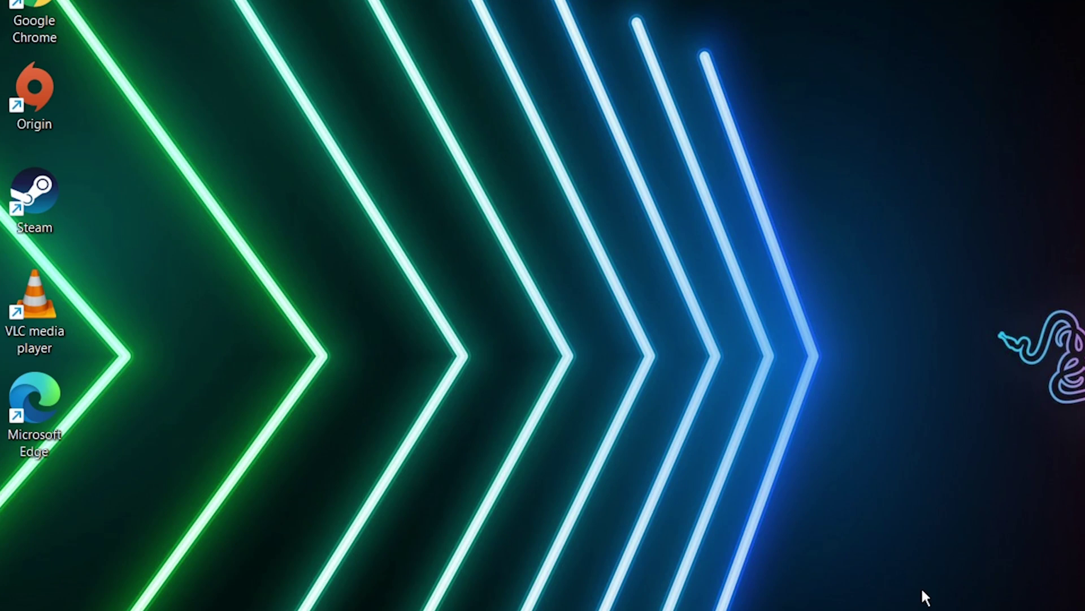
Step: Examine the Steam shortcut's context menu, including its OneDrive submenu and the full classic list of options
{"action": "right_click", "coordinate": [49, 206]}
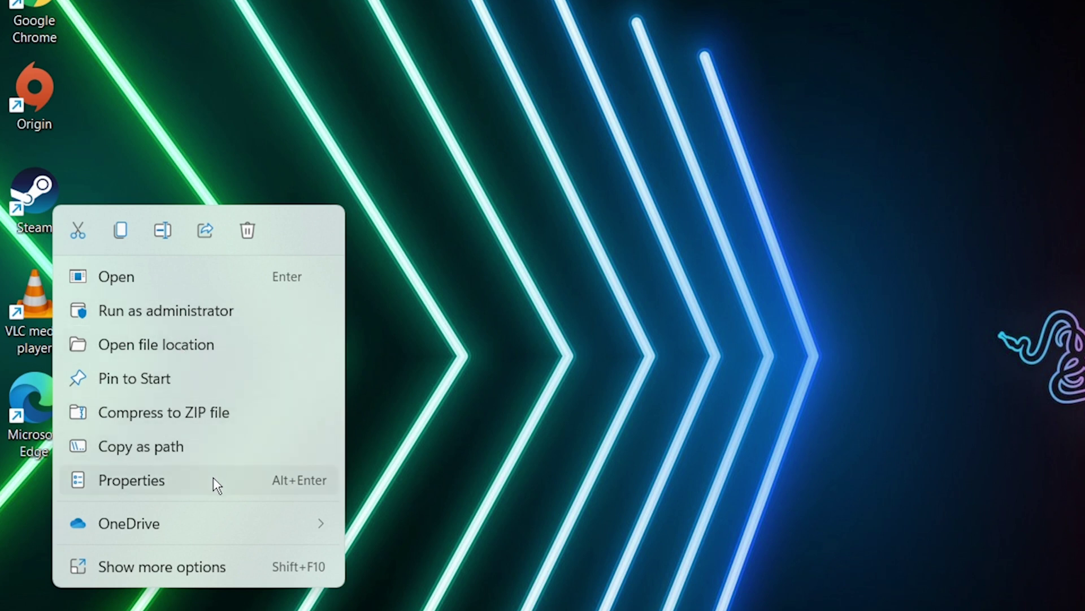
{"action": "mouse_move", "coordinate": [225, 526]}
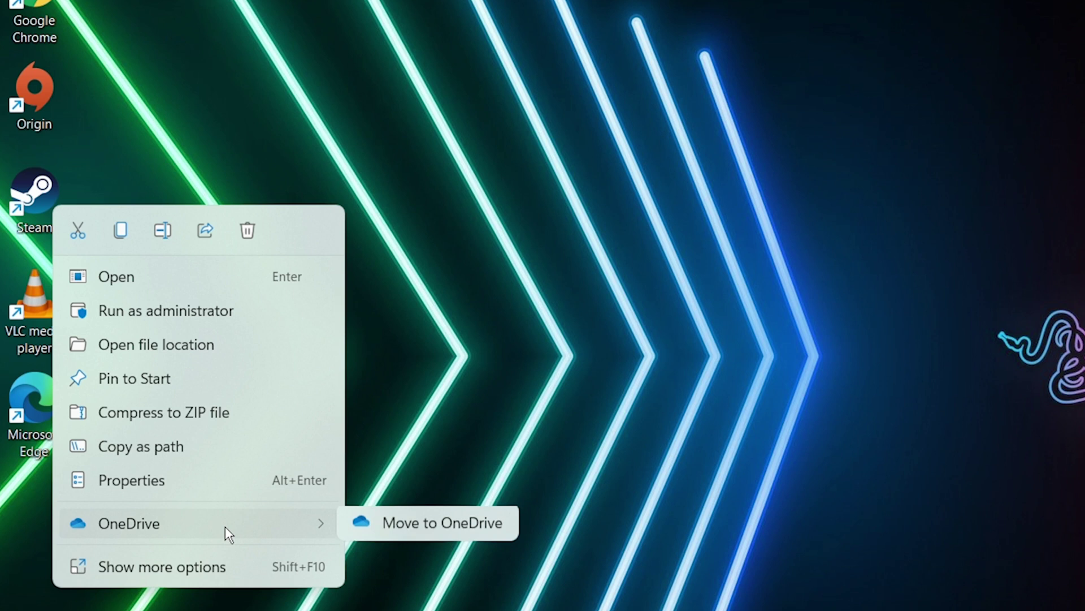
{"action": "left_click", "coordinate": [226, 572]}
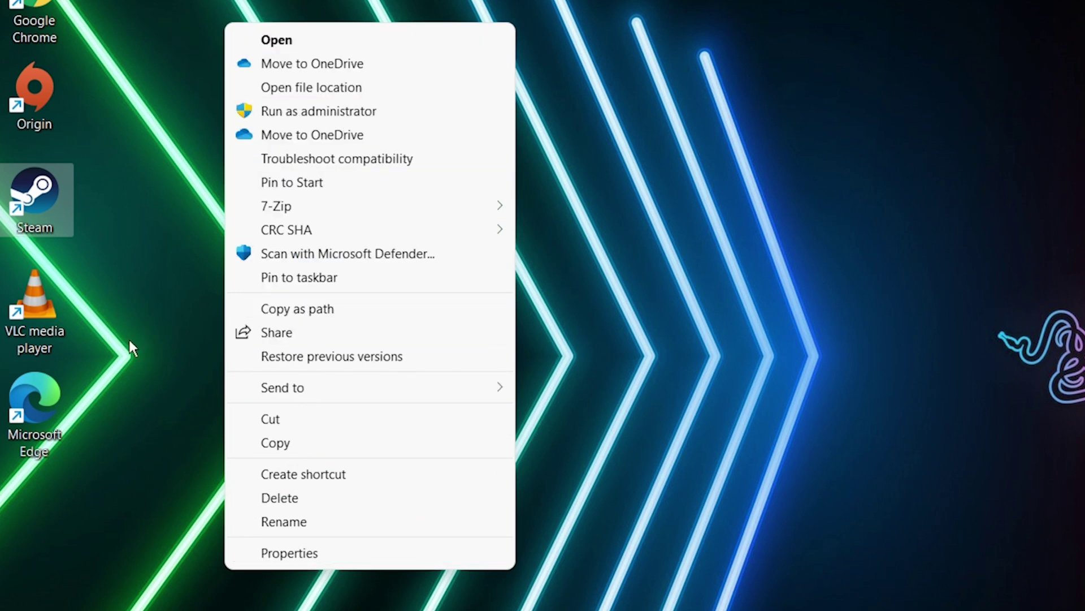
{"action": "left_click", "coordinate": [136, 231]}
{"action": "right_click", "coordinate": [57, 214]}
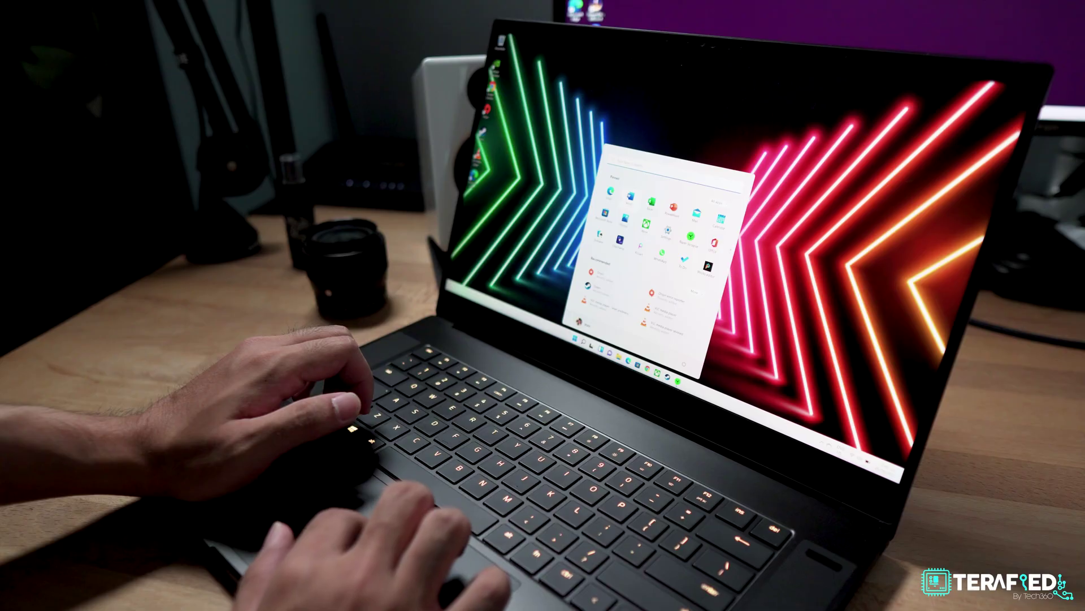
{"action": "left_click", "coordinate": [611, 190]}
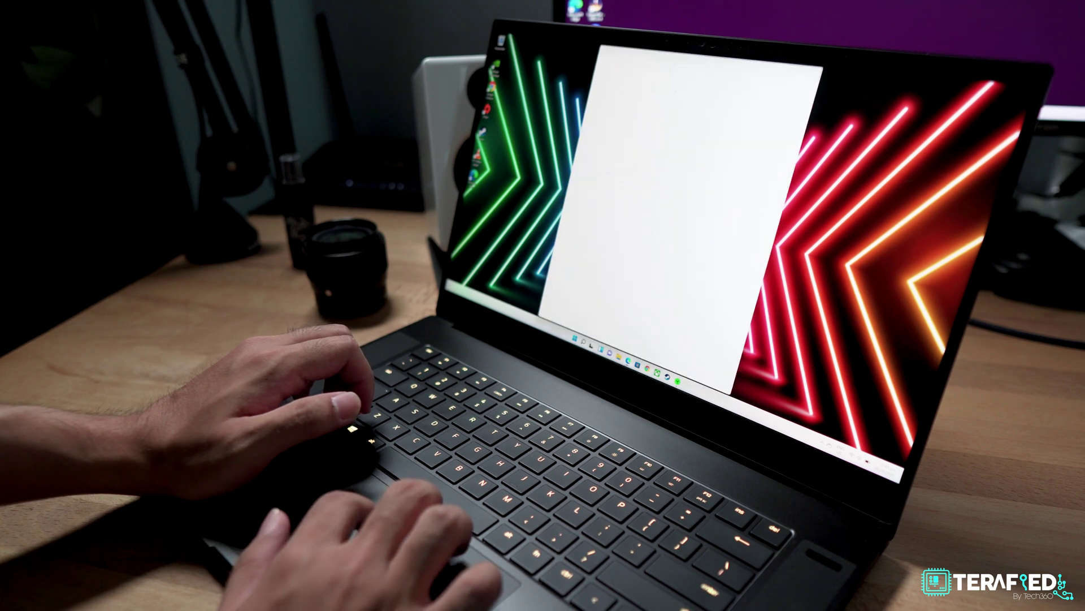
{"action": "key", "text": "super+Up"}
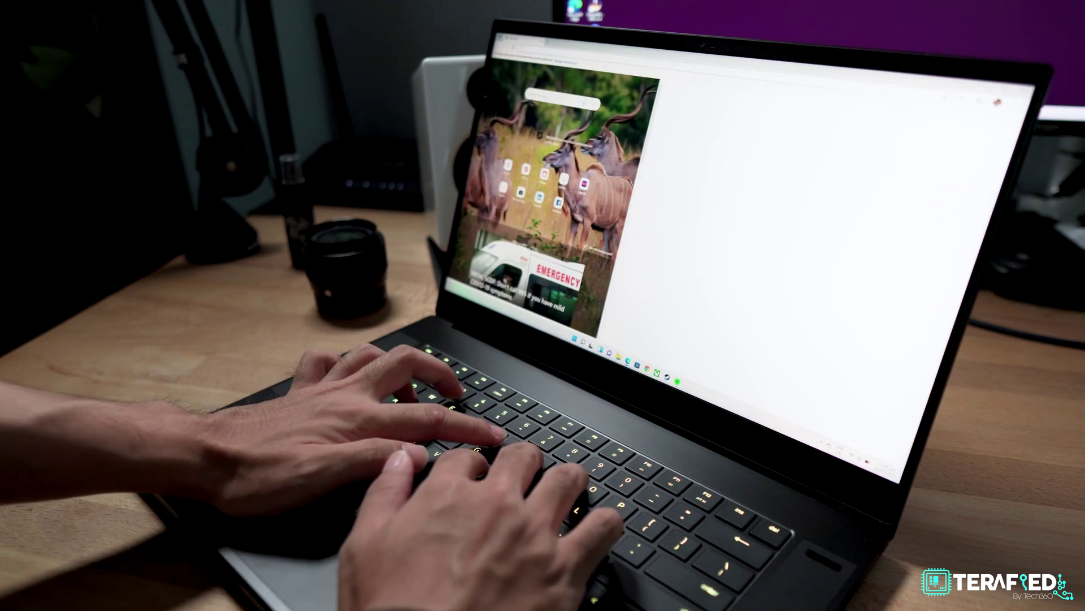
{"action": "type", "text": "youtube.com"}
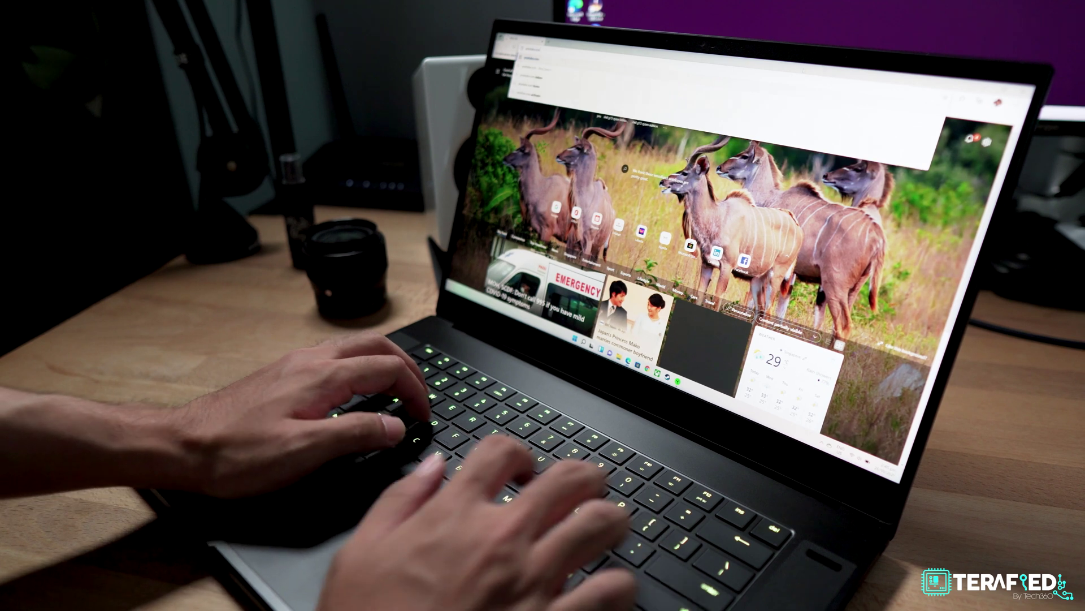
{"action": "key", "text": "Return"}
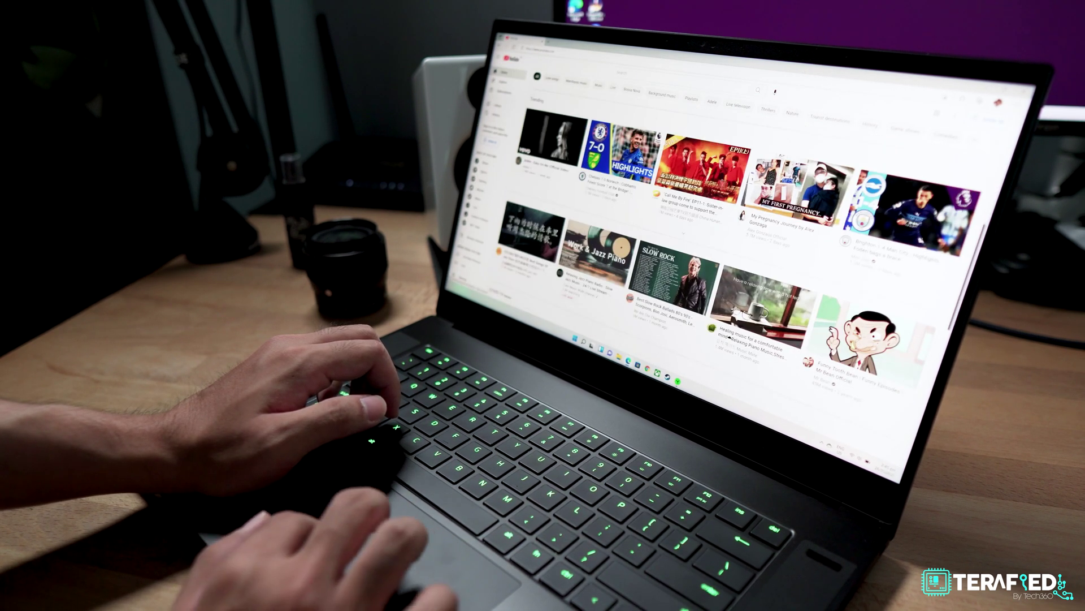
{"action": "key", "text": "super+Down"}
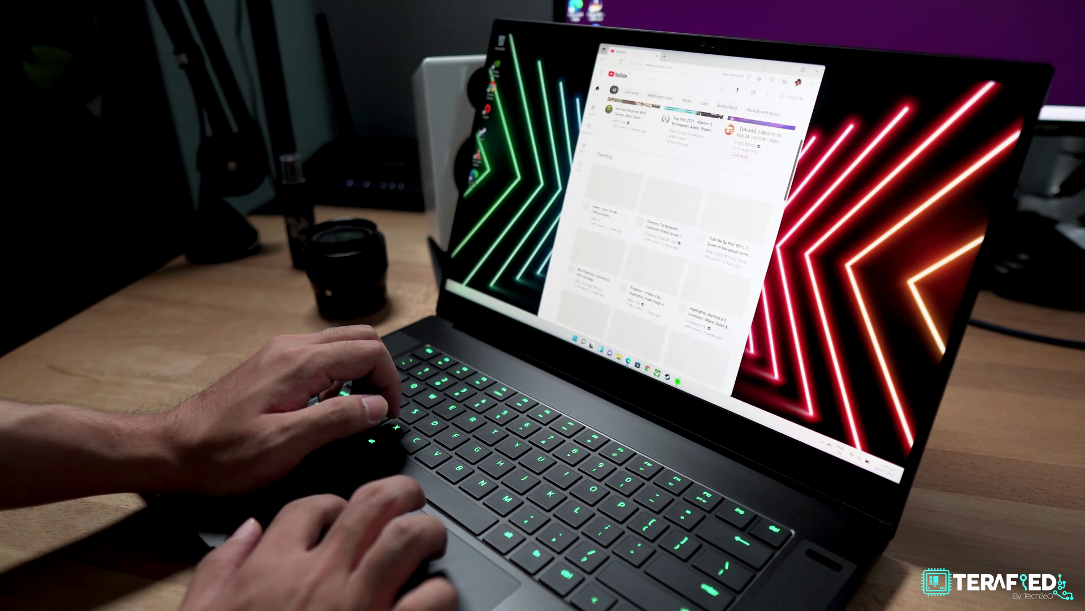
{"action": "key", "text": "super+Up"}
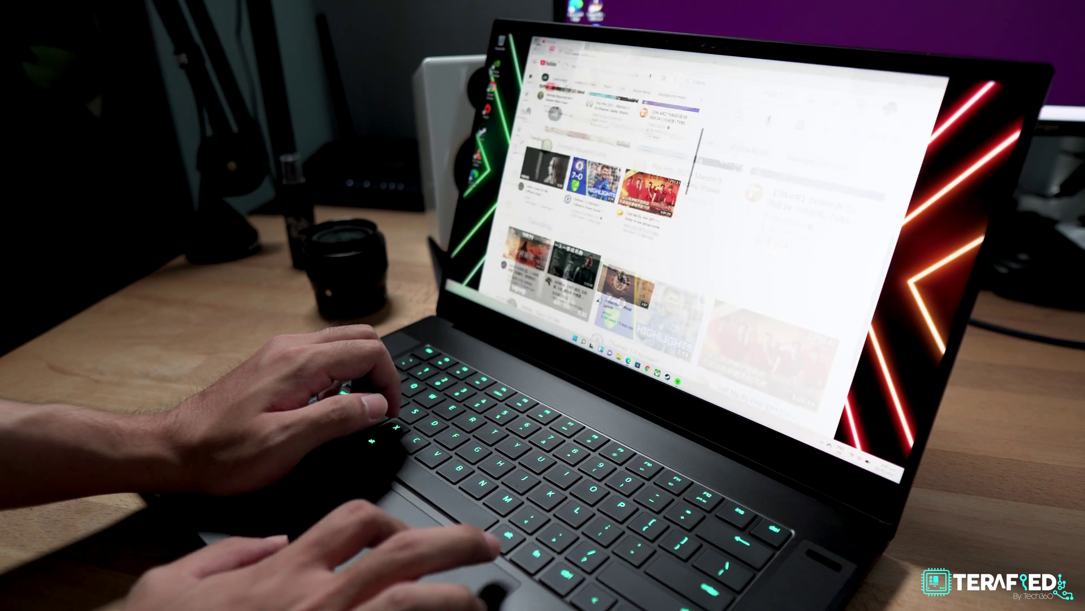
{"action": "key", "text": "super+Down"}
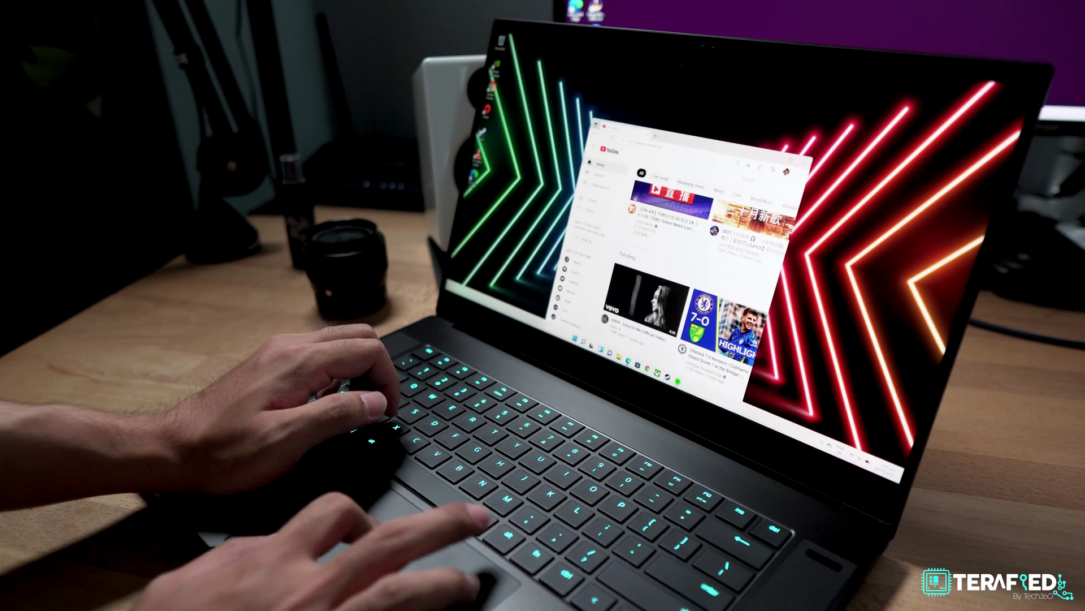
{"action": "key", "text": "super+Left"}
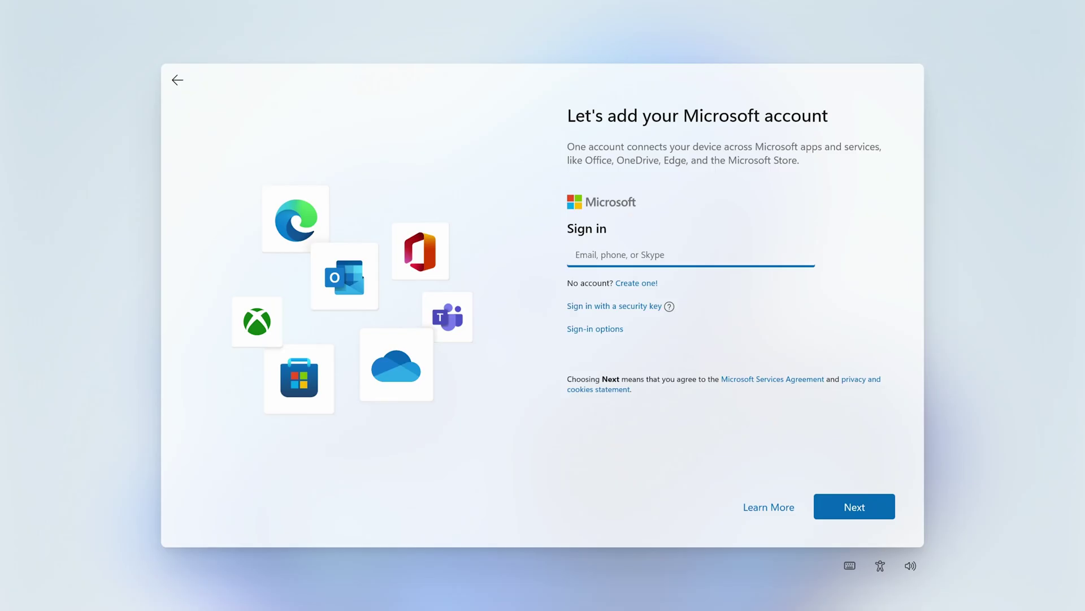
Step: Try to continue the Windows setup without entering a Microsoft account, and view the sign-in options
{"action": "left_click", "coordinate": [839, 513]}
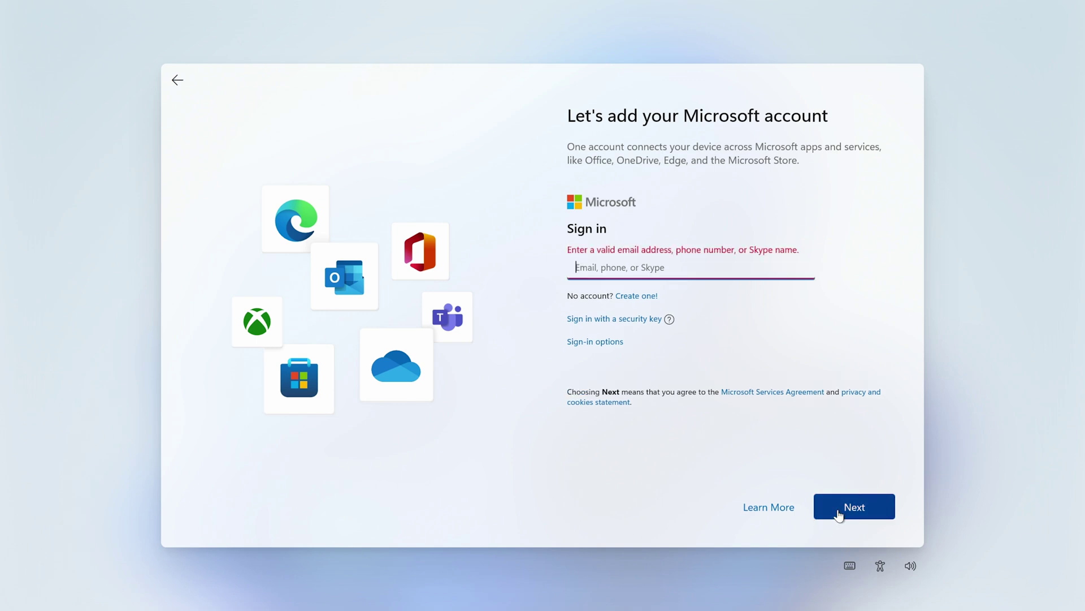
{"action": "left_click", "coordinate": [616, 343]}
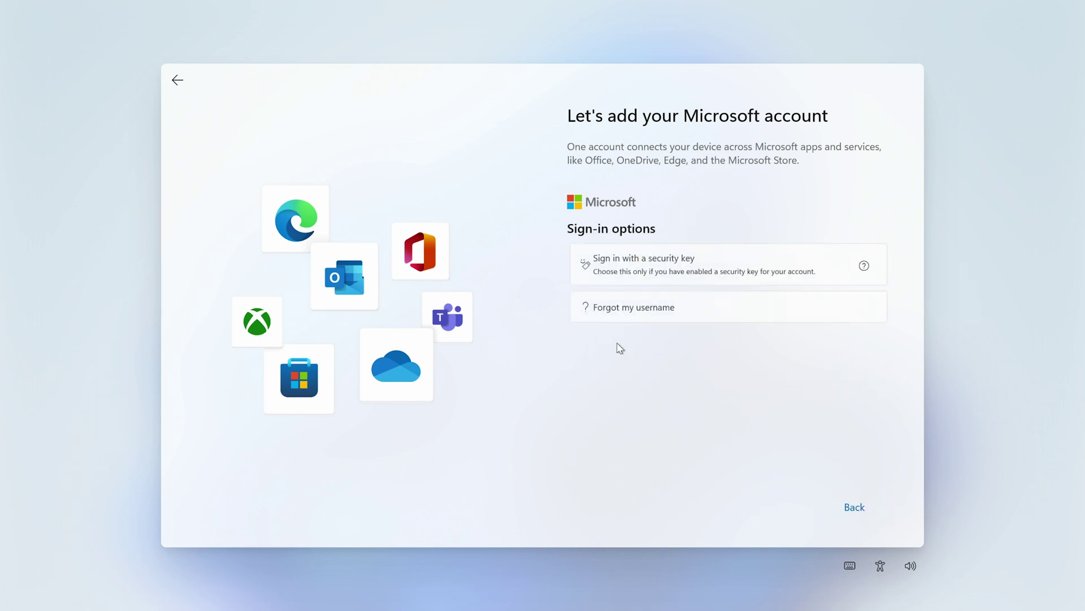